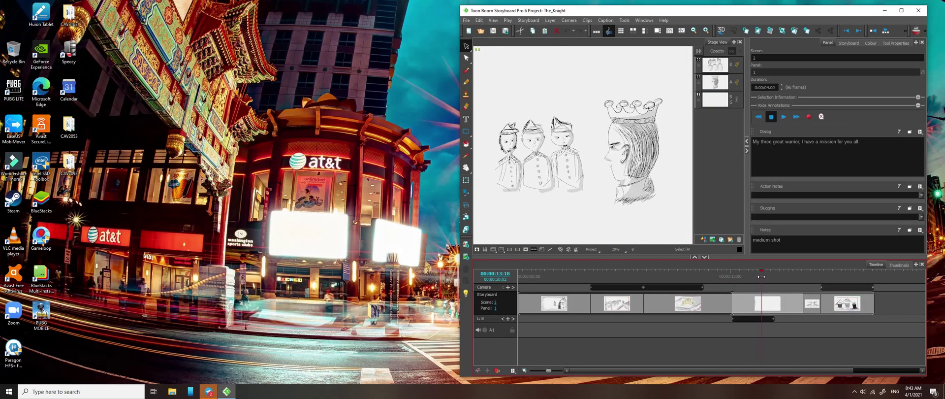
- Bring up the storyboard's script and scrub back through scene 2 to the last panel of scene 1
{"action": "left_click", "coordinate": [852, 44]}
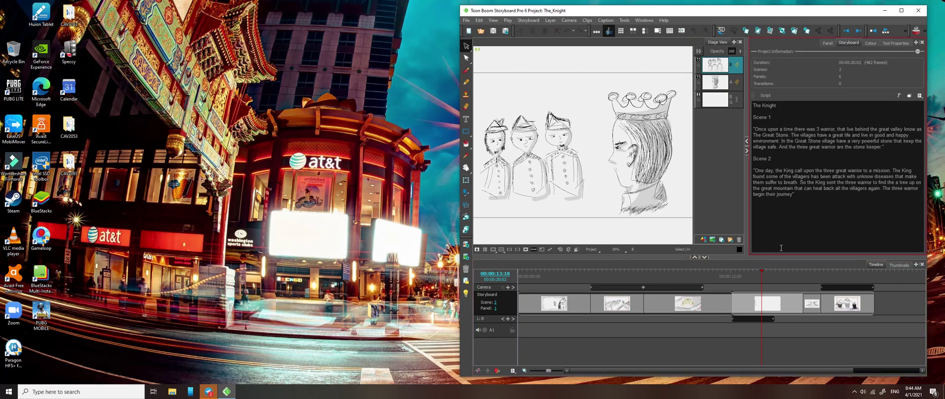
{"action": "left_click_drag", "start_coordinate": [827, 271], "coordinate": [787, 271]}
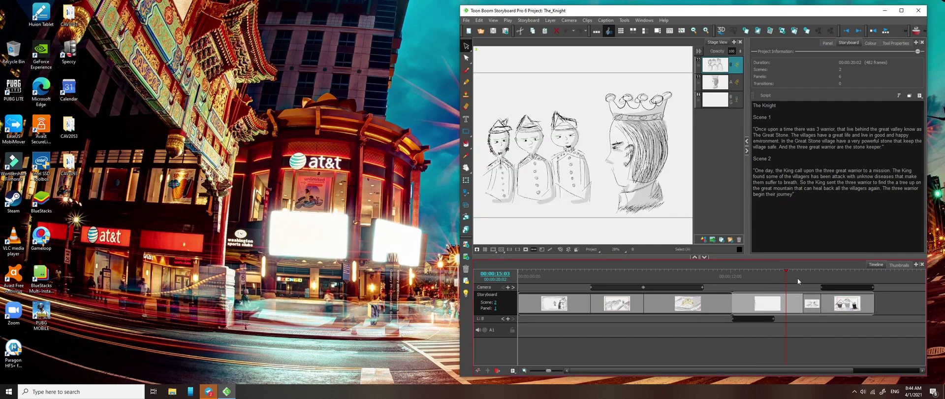
{"action": "left_click_drag", "start_coordinate": [826, 269], "coordinate": [718, 270]}
{"action": "left_click", "coordinate": [700, 270]}
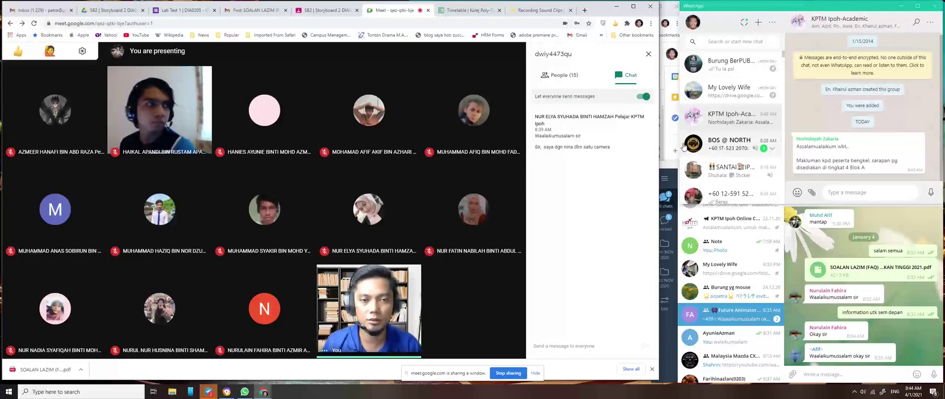
- Copy the Scene 3 paragraph from the Note chat in Telegram and add it below Scene 2 in the storyboard script
{"action": "left_click", "coordinate": [317, 10]}
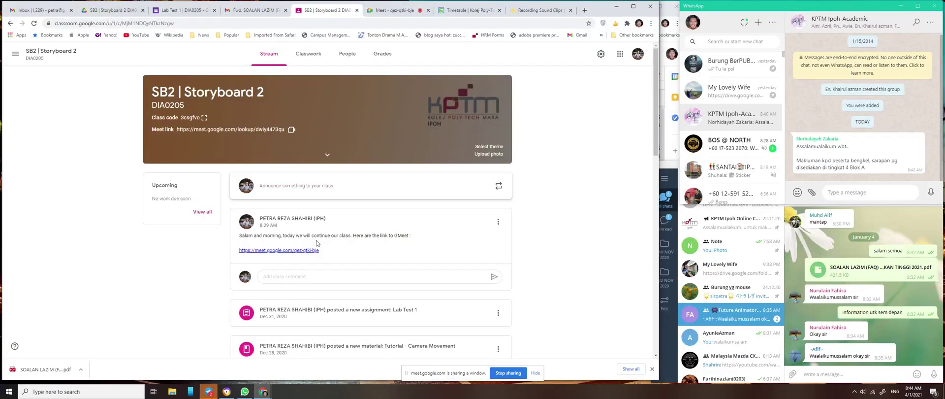
{"action": "left_click", "coordinate": [724, 245]}
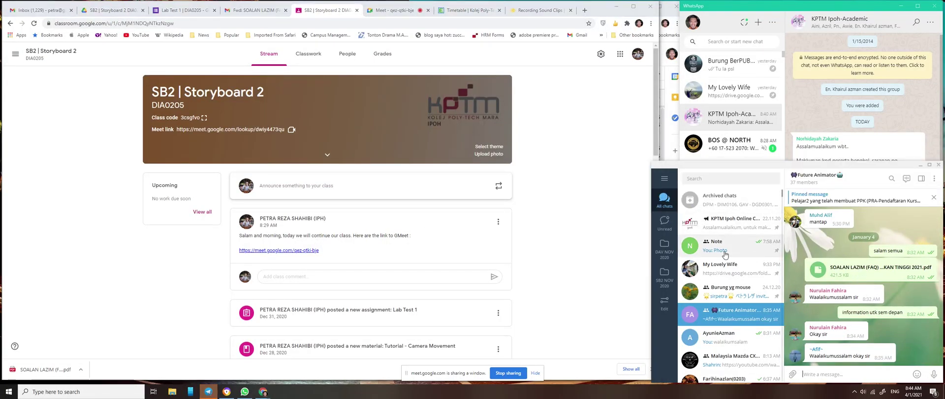
{"action": "scroll", "coordinate": [876, 285], "scroll_direction": "up", "scroll_amount": 5}
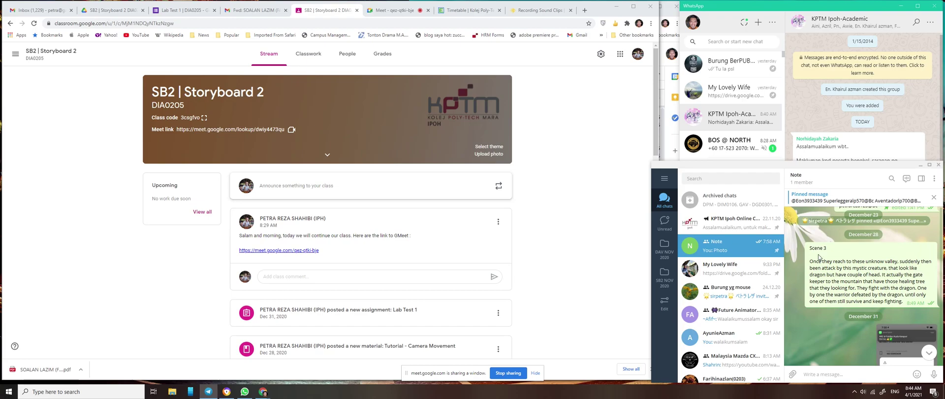
{"action": "left_click_drag", "start_coordinate": [810, 252], "coordinate": [902, 302]}
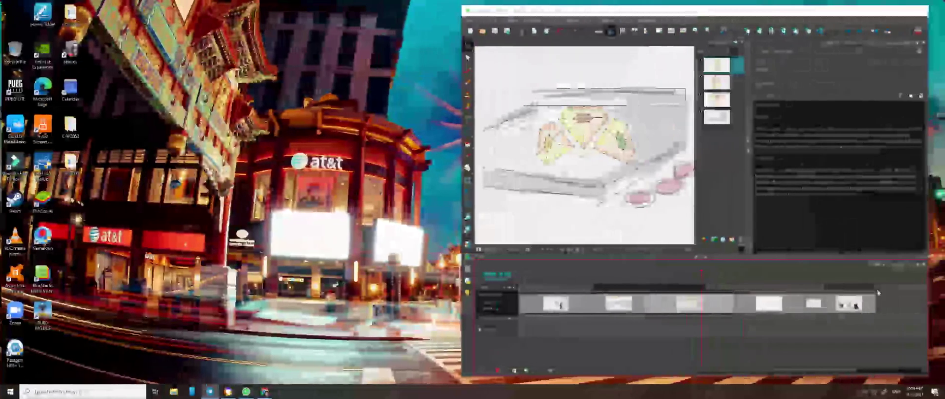
{"action": "type", "text": "Scene 3  Once they reach to these unknow valley, suddenly then been attack by this mystic creature, that look like dragon but have couple of head. It actually the gate keeper to the mountain that have those healing tree that they looking for. They fight with the dragon. One by one the warrior defeated by the dragon, until only one of them still survive and keep fighting"}
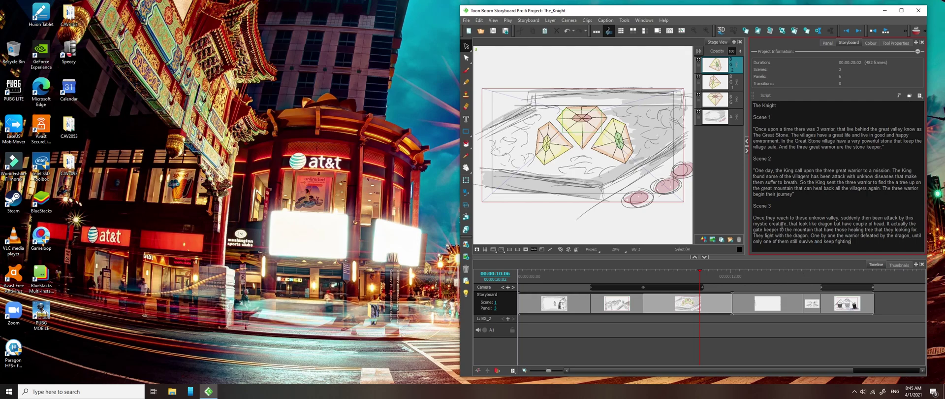
{"action": "left_click", "coordinate": [894, 305]}
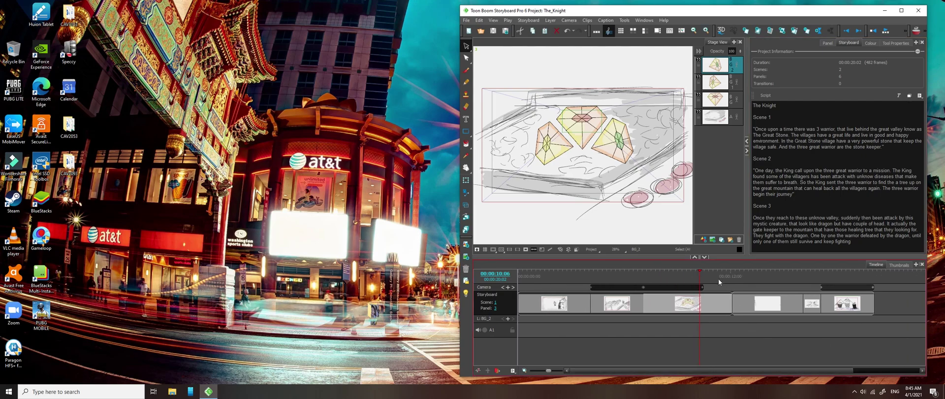
- Examine the cut between the last panel of scene 1 and the first panel of scene 2 on the timeline
{"action": "left_click", "coordinate": [706, 271]}
{"action": "left_click", "coordinate": [746, 273]}
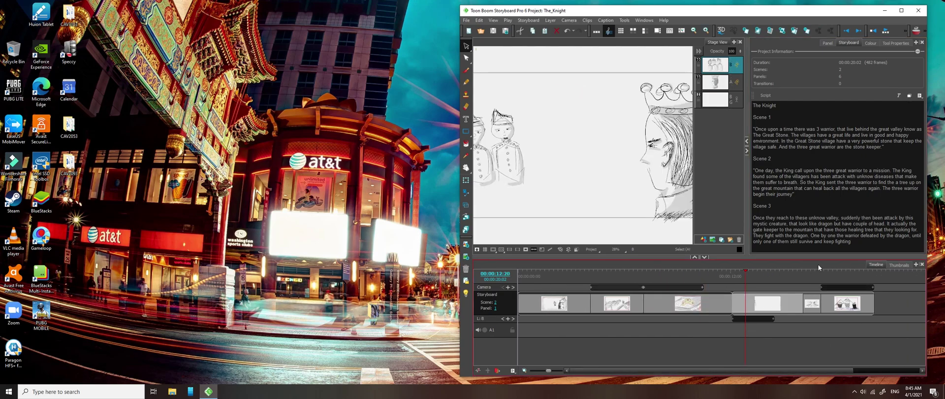
{"action": "left_click", "coordinate": [768, 271]}
{"action": "mouse_move", "coordinate": [769, 271]}
{"action": "left_mouse_down"}
{"action": "mouse_move", "coordinate": [562, 276]}
{"action": "mouse_move", "coordinate": [755, 278]}
{"action": "mouse_move", "coordinate": [727, 276]}
{"action": "left_mouse_up"}
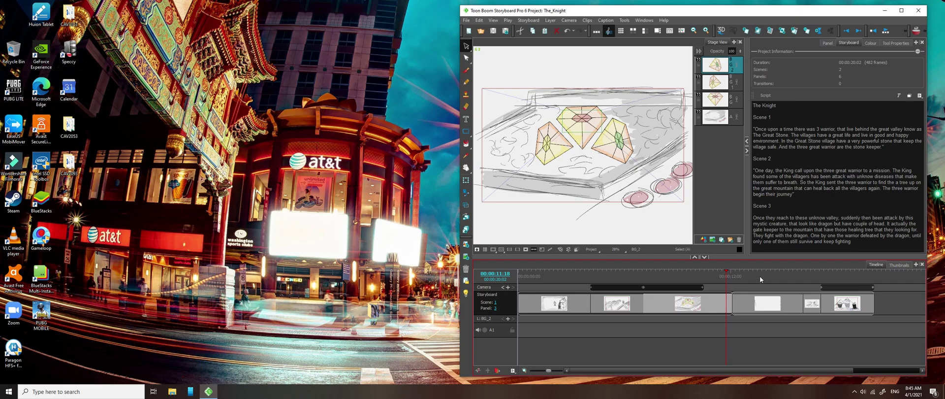
{"action": "left_click_drag", "start_coordinate": [726, 270], "coordinate": [736, 291]}
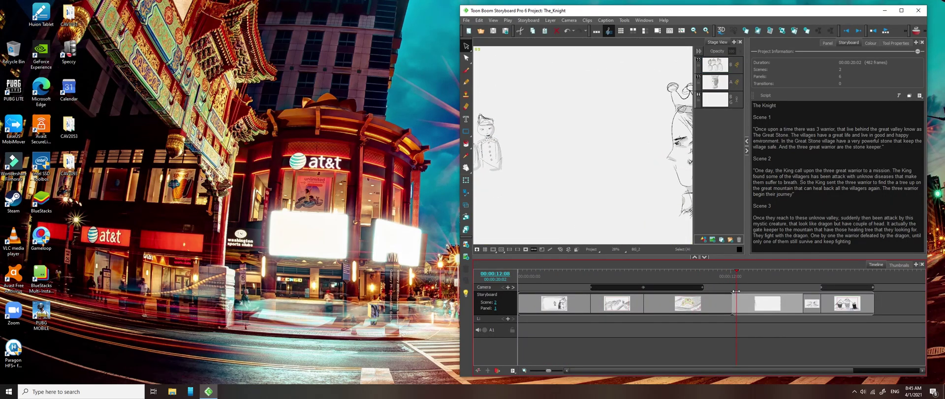
{"action": "mouse_move", "coordinate": [736, 291]}
{"action": "left_mouse_down"}
{"action": "mouse_move", "coordinate": [707, 288]}
{"action": "mouse_move", "coordinate": [747, 284]}
{"action": "mouse_move", "coordinate": [546, 288]}
{"action": "mouse_move", "coordinate": [745, 283]}
{"action": "left_mouse_up"}
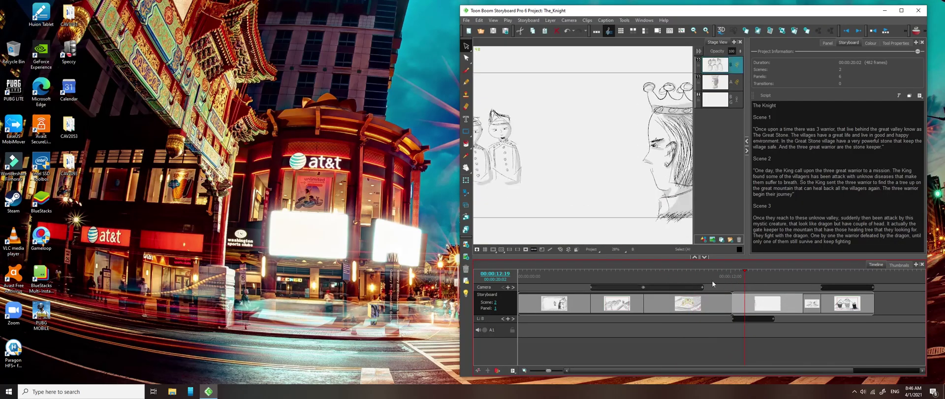
{"action": "left_click", "coordinate": [768, 300]}
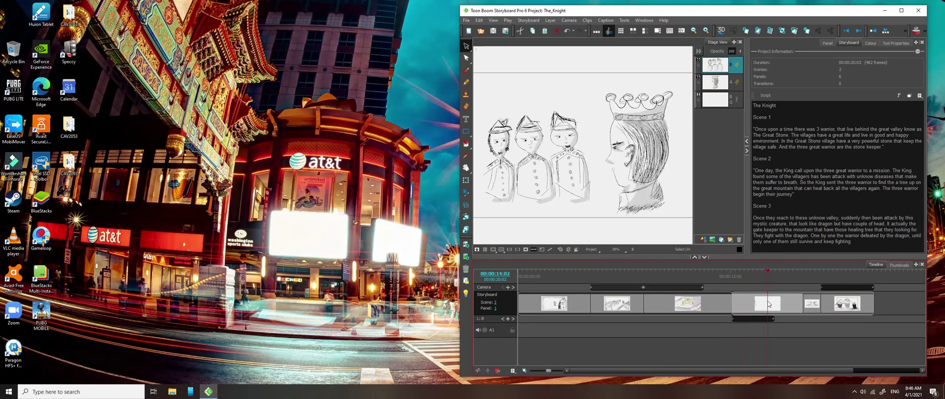
{"action": "mouse_move", "coordinate": [710, 270]}
{"action": "left_mouse_down"}
{"action": "mouse_move", "coordinate": [769, 273]}
{"action": "mouse_move", "coordinate": [579, 277]}
{"action": "mouse_move", "coordinate": [593, 274]}
{"action": "left_mouse_up"}
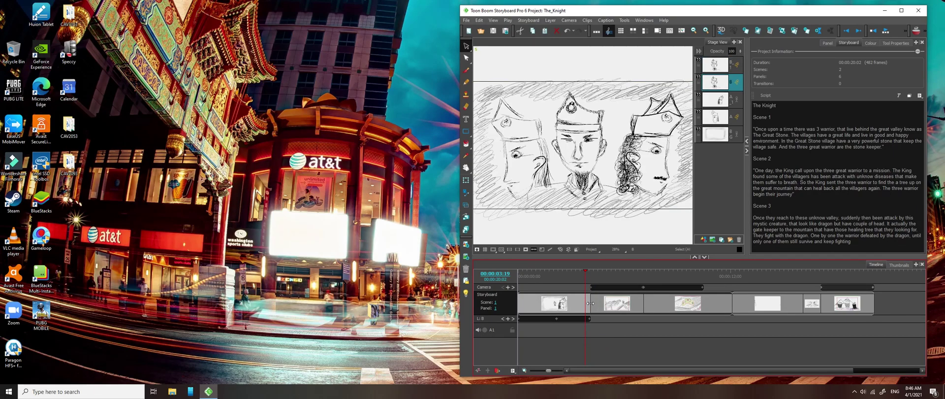
{"action": "left_click", "coordinate": [725, 270]}
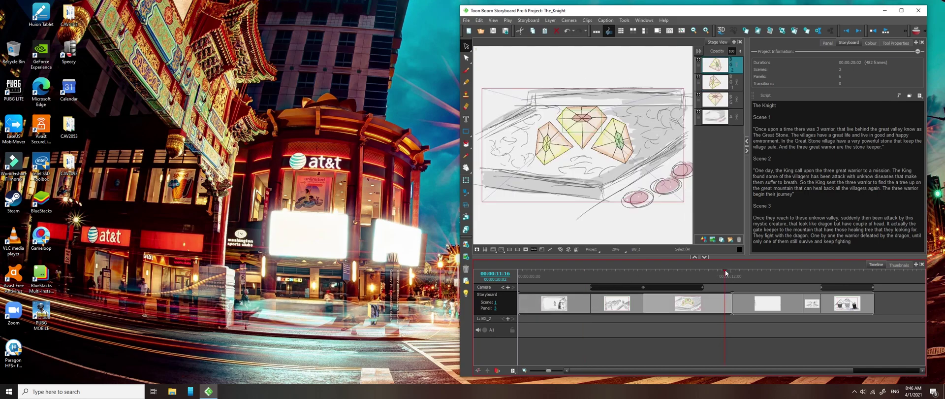
{"action": "mouse_move", "coordinate": [726, 272]}
{"action": "left_mouse_down"}
{"action": "mouse_move", "coordinate": [755, 272]}
{"action": "mouse_move", "coordinate": [723, 275]}
{"action": "left_mouse_up"}
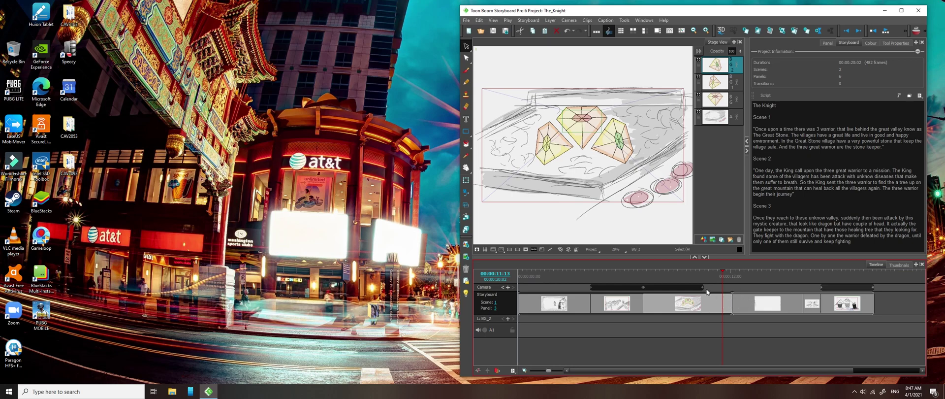
- Add a transition between the last panel of scene 1 and the first panel of scene 2
{"action": "mouse_move", "coordinate": [726, 274]}
{"action": "left_mouse_down"}
{"action": "mouse_move", "coordinate": [738, 273]}
{"action": "mouse_move", "coordinate": [723, 272]}
{"action": "left_mouse_up"}
{"action": "left_click", "coordinate": [725, 305]}
{"action": "left_click", "coordinate": [535, 21]}
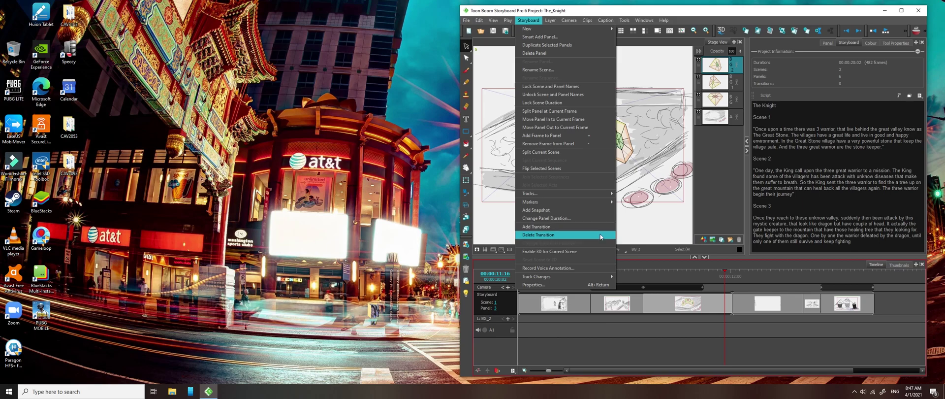
{"action": "left_click", "coordinate": [733, 274]}
{"action": "left_click", "coordinate": [720, 272]}
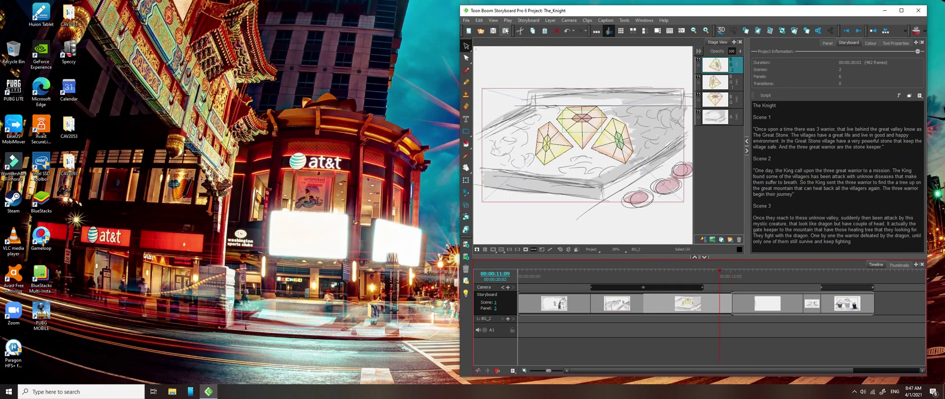
{"action": "left_click", "coordinate": [534, 20]}
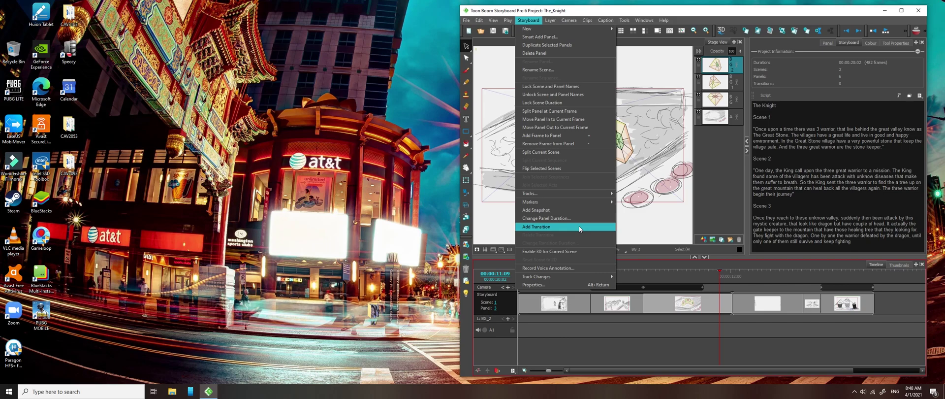
{"action": "left_click", "coordinate": [699, 277]}
{"action": "left_click", "coordinate": [724, 274]}
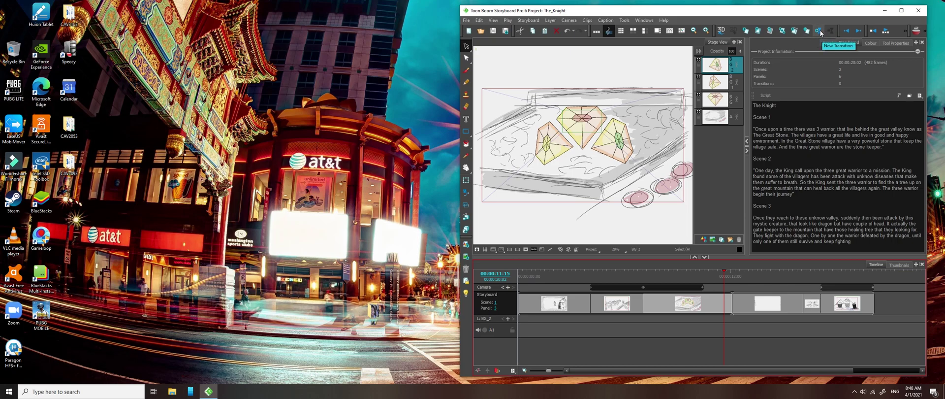
{"action": "left_click", "coordinate": [819, 31]}
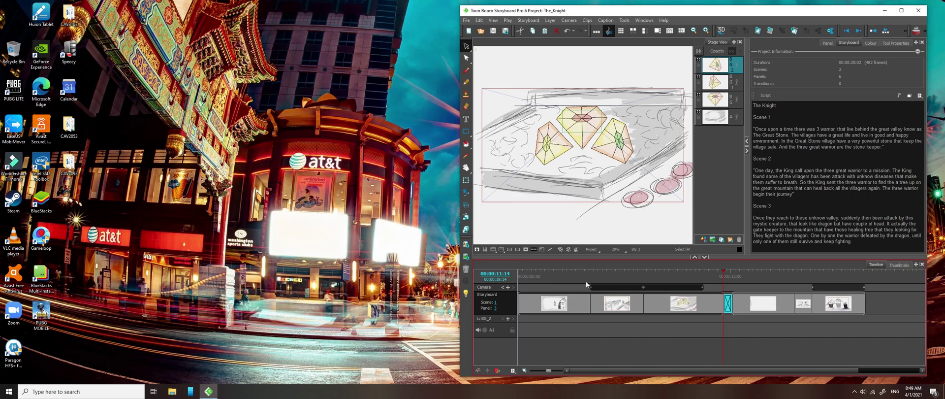
- Review the panels of both scenes on the timeline, comparing the cuts within each scene with the transition between the scenes
{"action": "left_click", "coordinate": [579, 270]}
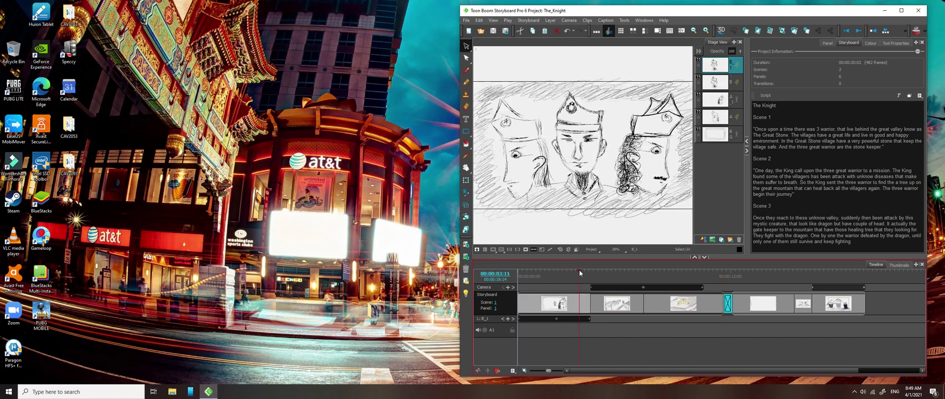
{"action": "left_click", "coordinate": [618, 307]}
{"action": "left_click", "coordinate": [587, 310]}
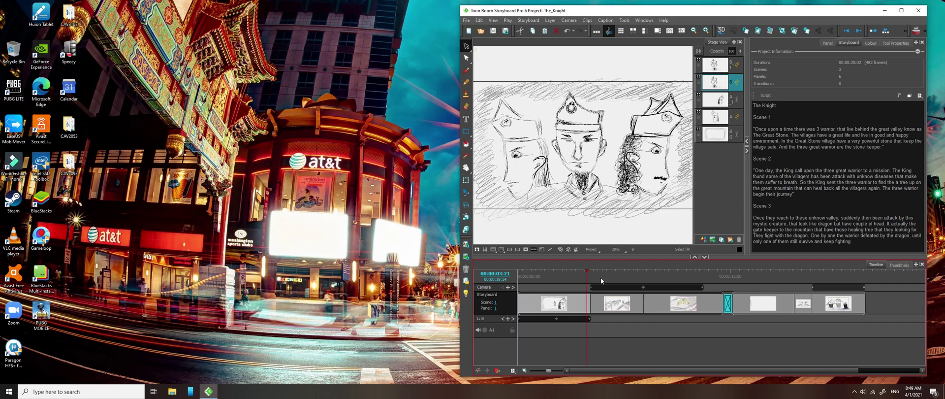
{"action": "left_click", "coordinate": [629, 298]}
{"action": "left_click", "coordinate": [668, 301]}
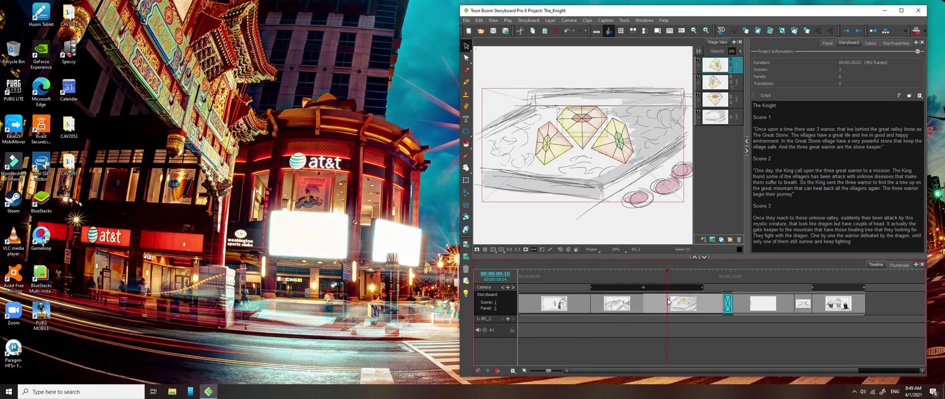
{"action": "left_click", "coordinate": [715, 271]}
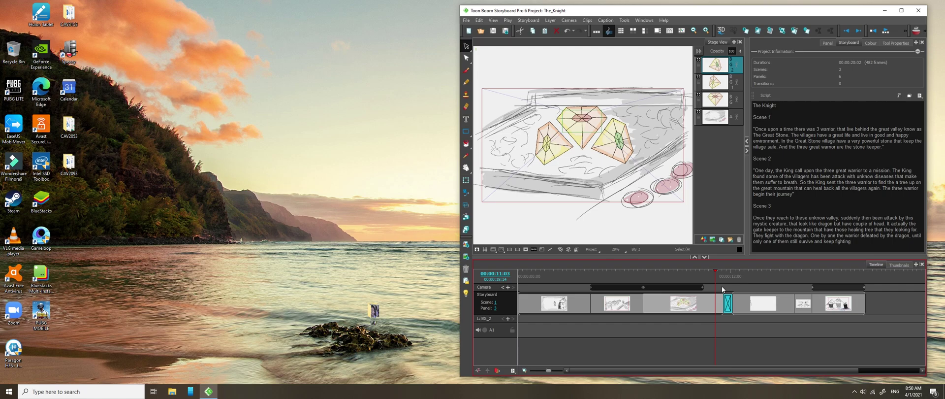
{"action": "left_click", "coordinate": [638, 272]}
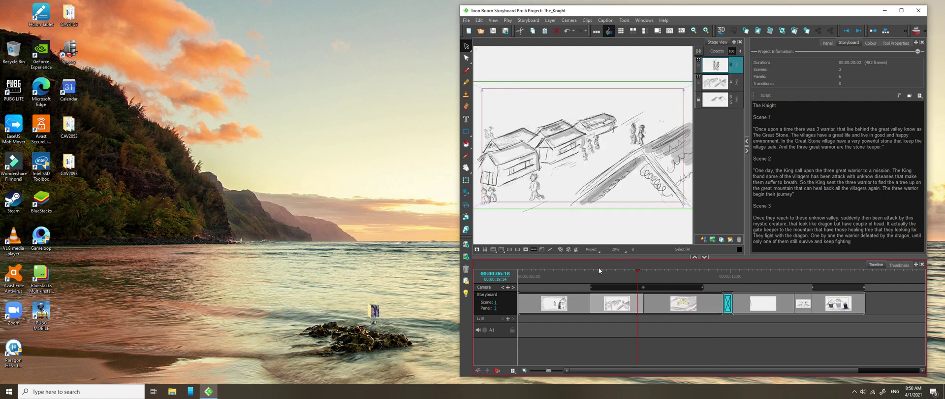
{"action": "left_click", "coordinate": [575, 272]}
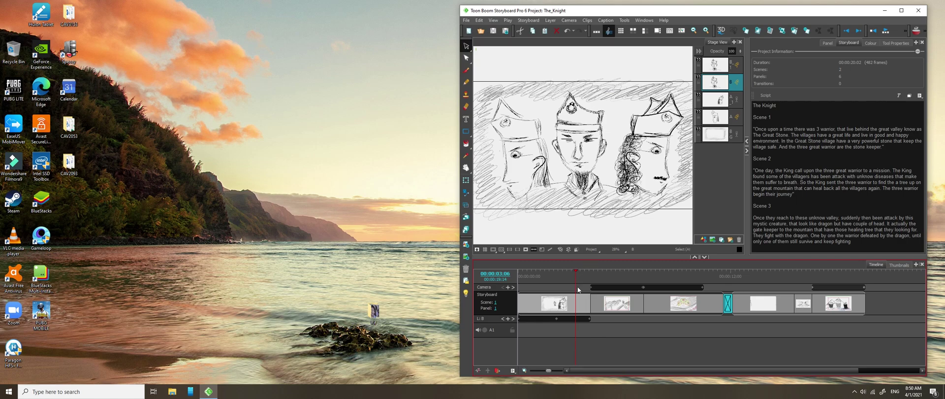
{"action": "left_click", "coordinate": [618, 270]}
{"action": "left_click", "coordinate": [666, 271]}
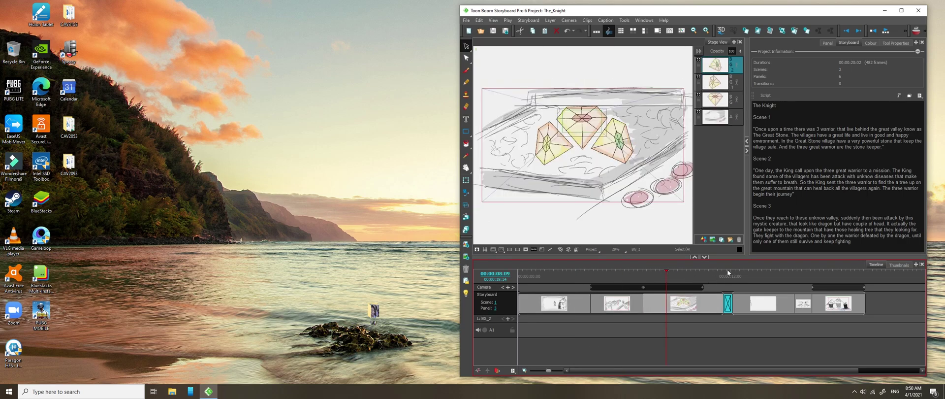
{"action": "left_click", "coordinate": [757, 271]}
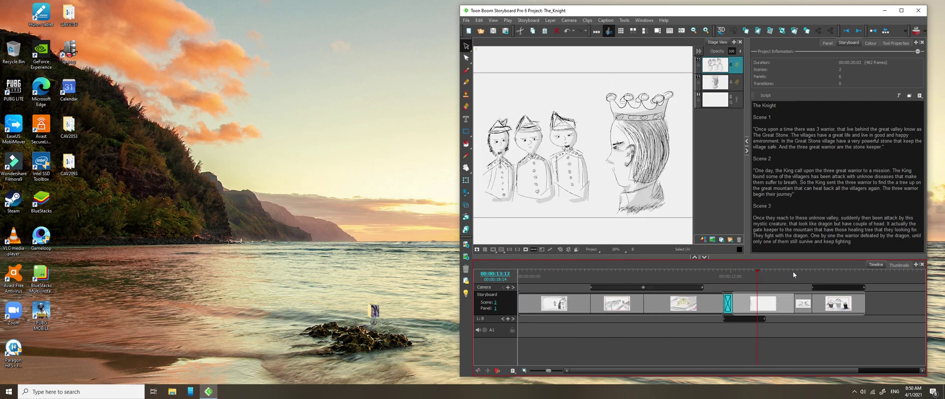
{"action": "left_click", "coordinate": [809, 270]}
{"action": "left_click", "coordinate": [853, 270]}
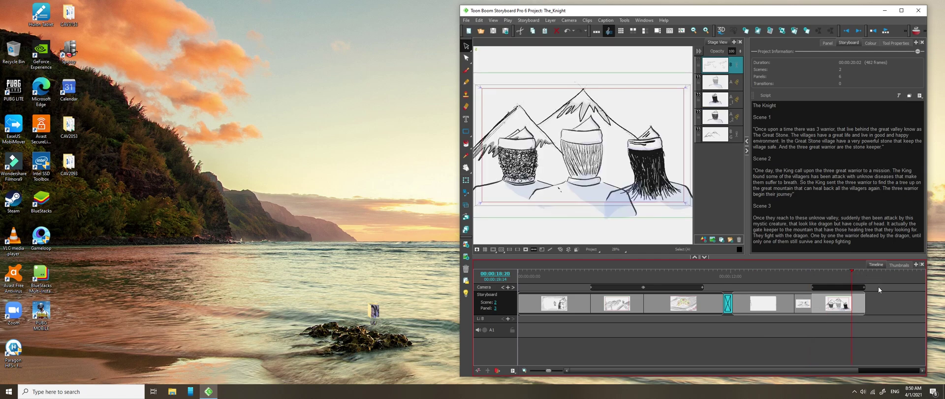
{"action": "left_click", "coordinate": [706, 271]}
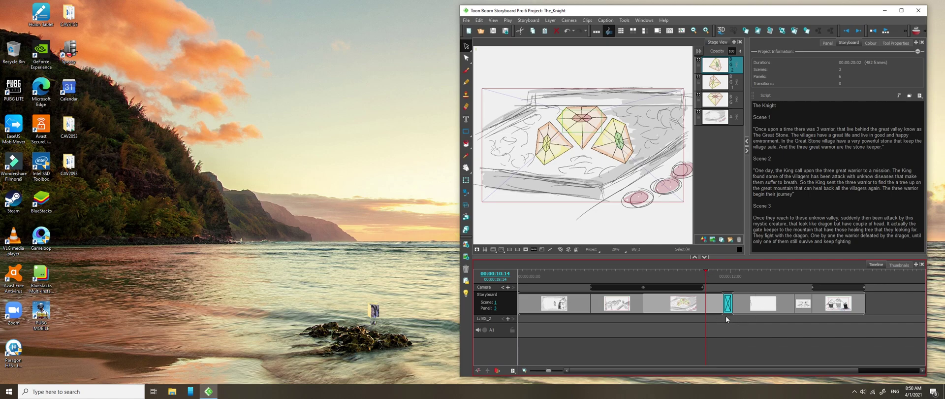
- Preview the transition between scene 1 and scene 2 by scrubbing through it on the enlarged timeline
{"action": "left_click_drag", "start_coordinate": [550, 372], "coordinate": [555, 372]}
{"action": "left_click_drag", "start_coordinate": [701, 373], "coordinate": [730, 378]}
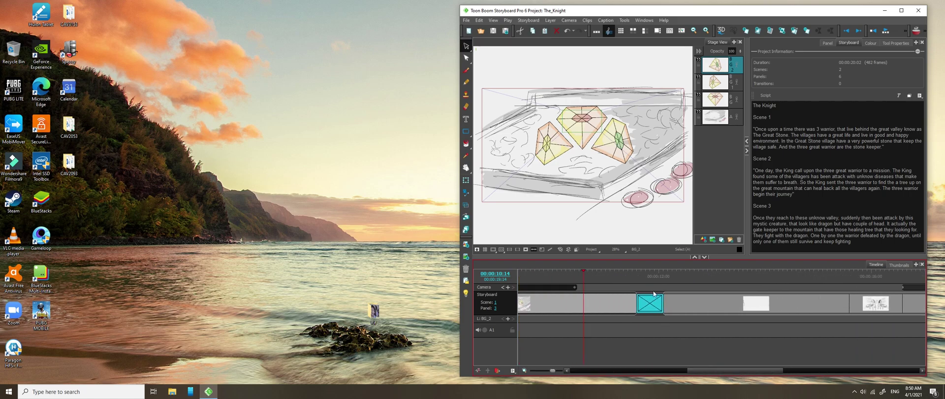
{"action": "left_click", "coordinate": [618, 273]}
{"action": "mouse_move", "coordinate": [617, 271]}
{"action": "left_mouse_down"}
{"action": "mouse_move", "coordinate": [608, 271]}
{"action": "mouse_move", "coordinate": [687, 284]}
{"action": "mouse_move", "coordinate": [643, 285]}
{"action": "left_mouse_up"}
- Open the setup of the transition between scene 1 and scene 2 and review the available transition types
{"action": "left_click", "coordinate": [828, 43]}
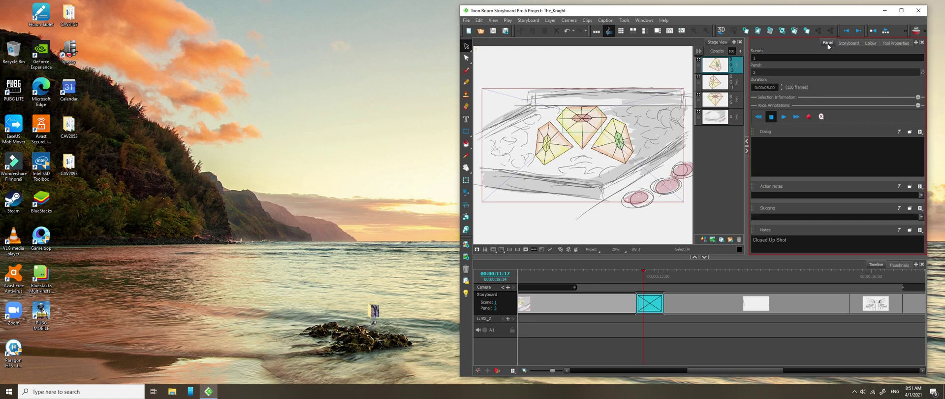
{"action": "left_click", "coordinate": [905, 44]}
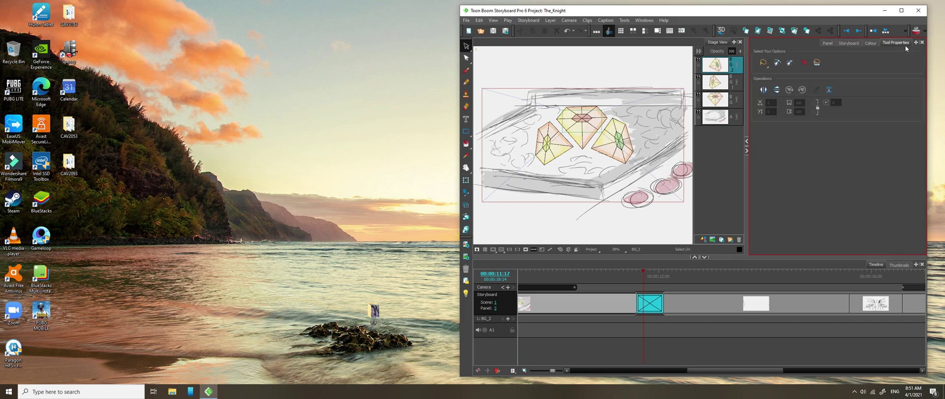
{"action": "left_click", "coordinate": [829, 44]}
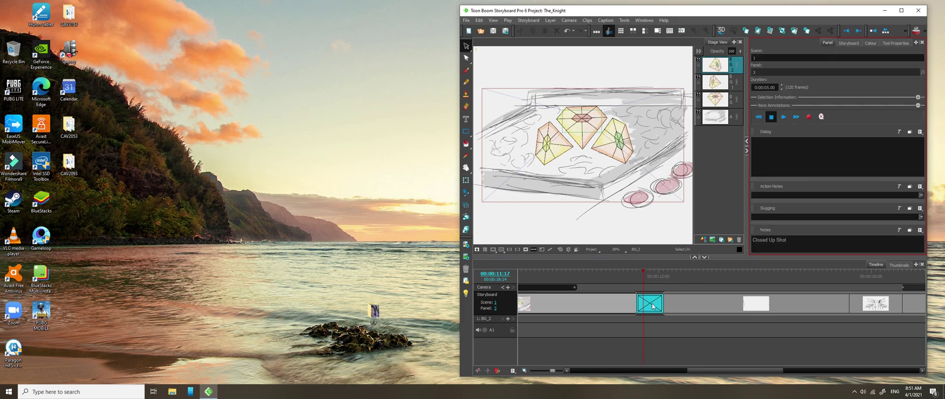
{"action": "left_click", "coordinate": [657, 305]}
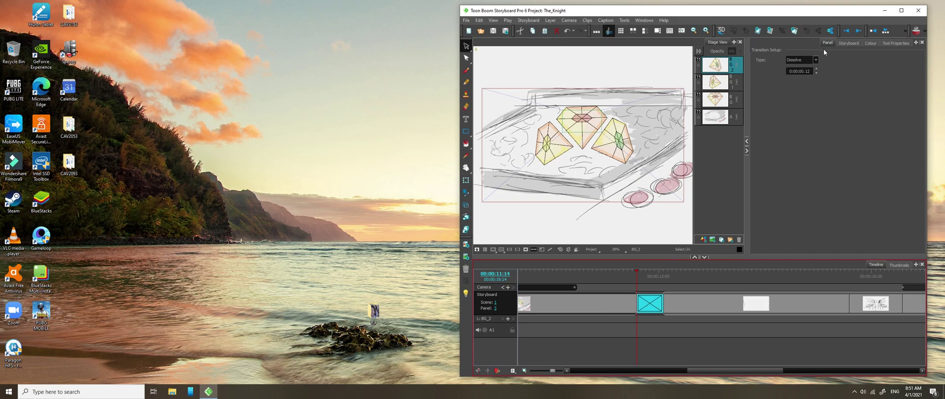
{"action": "left_click", "coordinate": [823, 49]}
{"action": "left_click", "coordinate": [651, 271]}
{"action": "left_click", "coordinate": [659, 309]}
{"action": "left_click", "coordinate": [816, 59]}
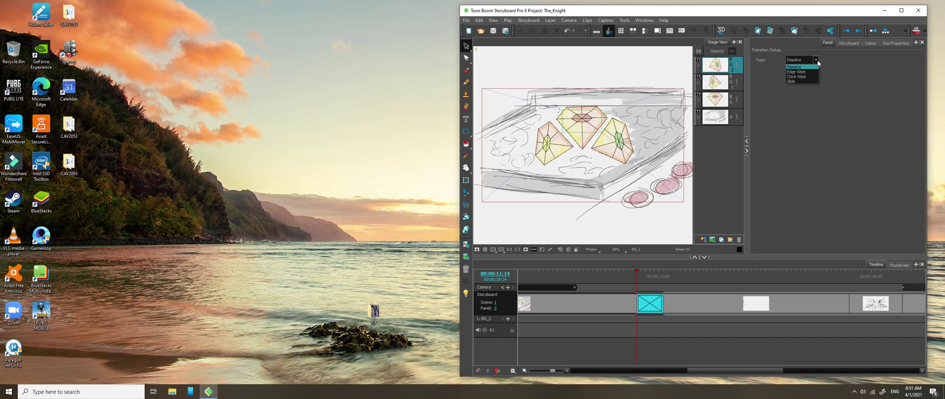
{"action": "left_click", "coordinate": [817, 60]}
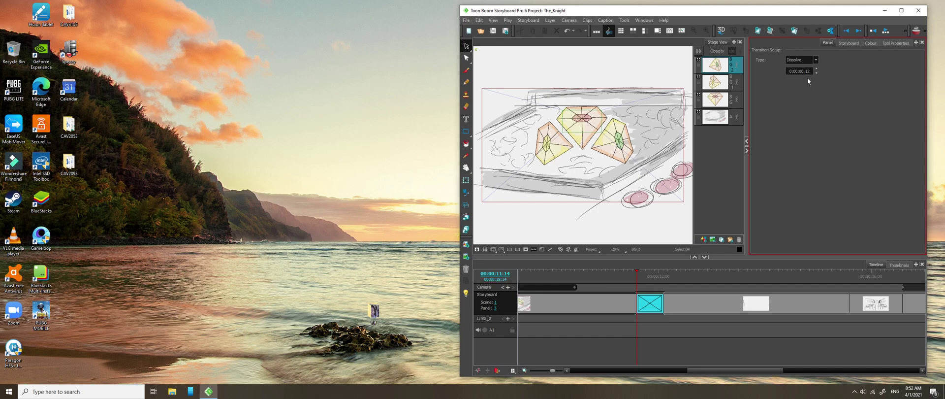
- Set the duration of the transition between the two scenes to 0:00:01.12
{"action": "left_click", "coordinate": [810, 72]}
{"action": "left_click", "coordinate": [802, 70]}
{"action": "type", "text": "1"}
{"action": "key", "text": "Return"}
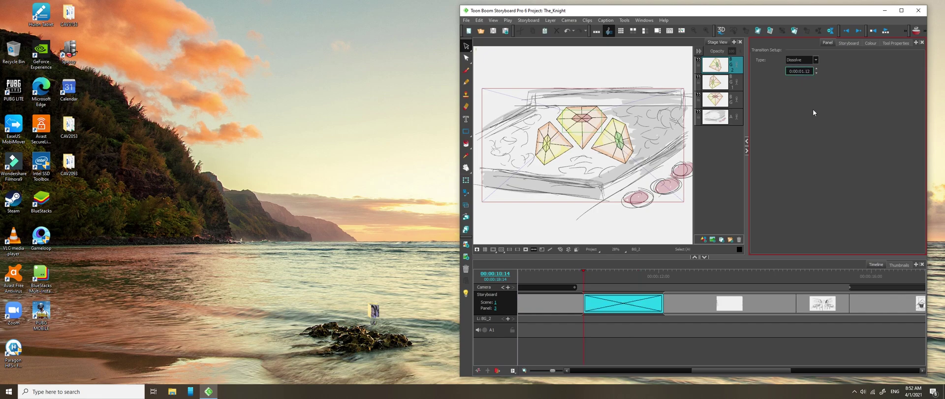
{"action": "left_click", "coordinate": [786, 159]}
- Play back the dissolve from just before the transition into scene 2, and scrub back through it
{"action": "left_click_drag", "start_coordinate": [583, 268], "coordinate": [544, 280]}
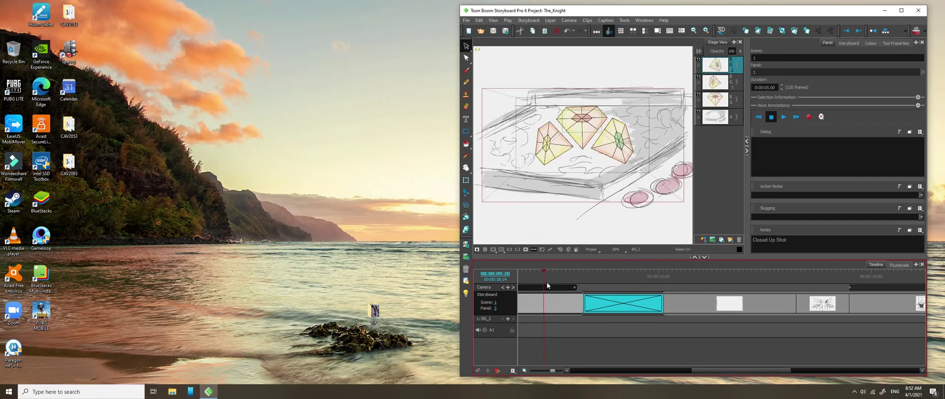
{"action": "left_click", "coordinate": [906, 31]}
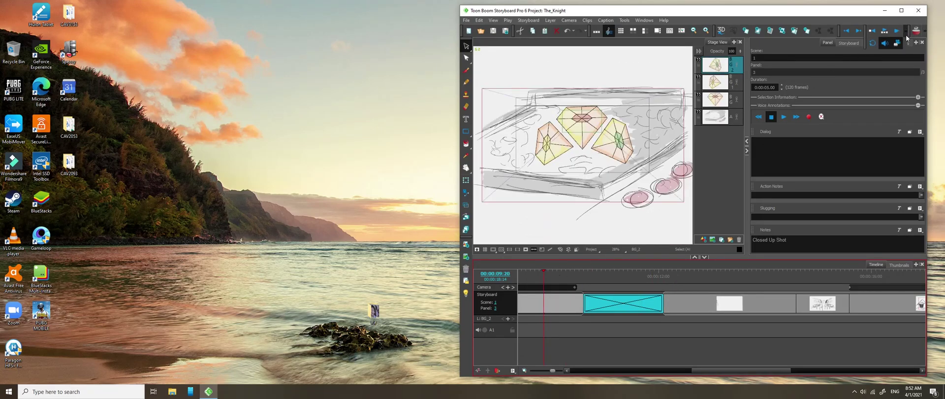
{"action": "left_click", "coordinate": [898, 31]}
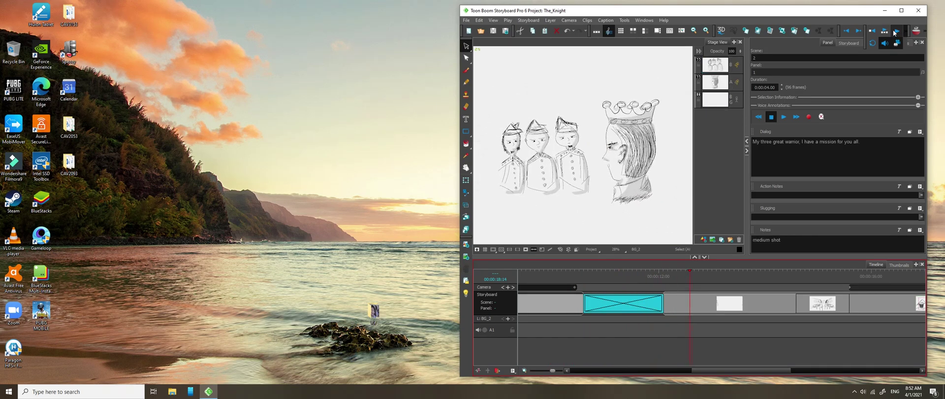
{"action": "left_click", "coordinate": [893, 30]}
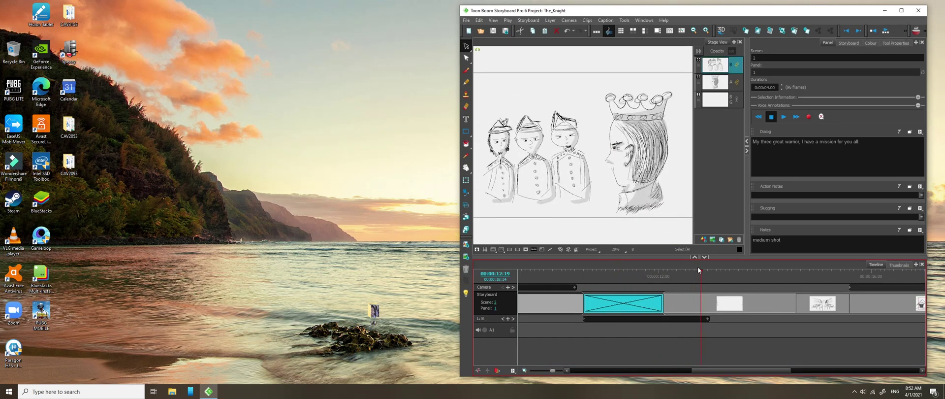
{"action": "left_click_drag", "start_coordinate": [702, 271], "coordinate": [591, 271]}
- Try the Edge Wipe and Clock Wipe types on the scene transition and preview the clock wipe
{"action": "left_click", "coordinate": [619, 297]}
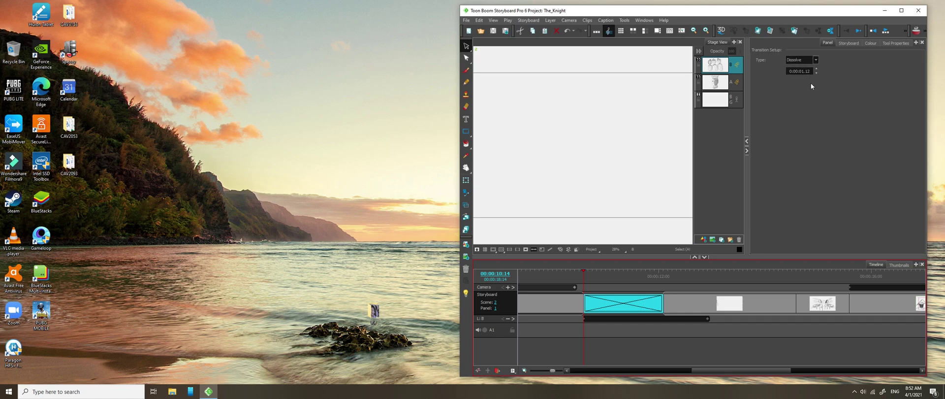
{"action": "left_click", "coordinate": [816, 60]}
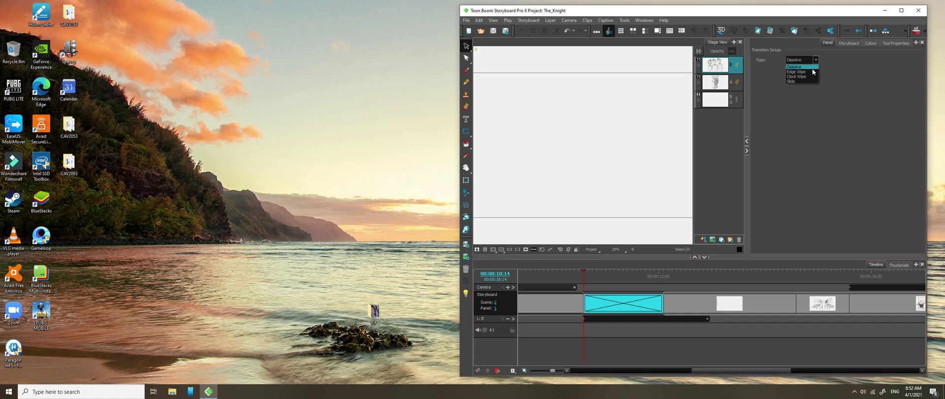
{"action": "left_click", "coordinate": [812, 71]}
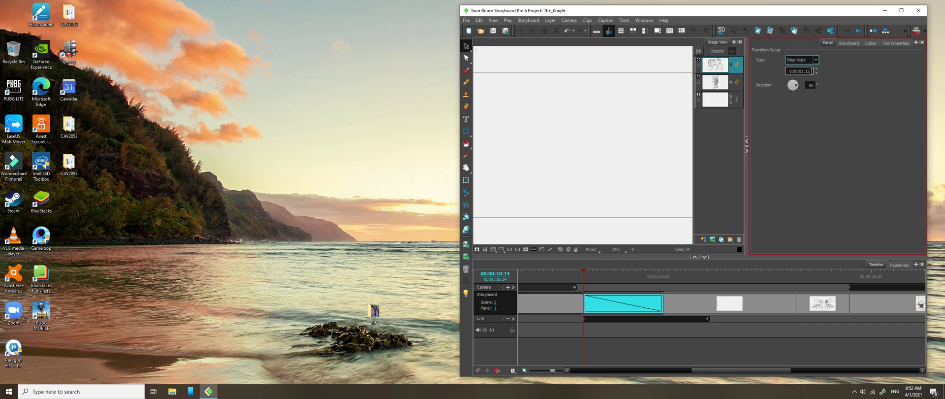
{"action": "left_click", "coordinate": [816, 60]}
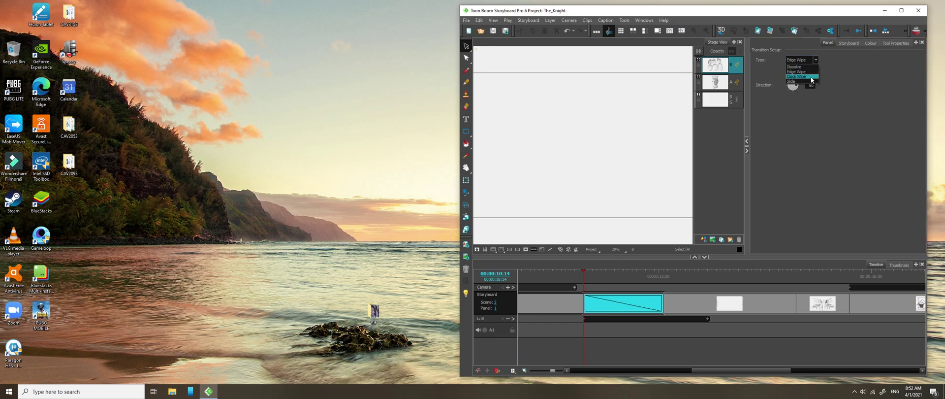
{"action": "left_click", "coordinate": [811, 76]}
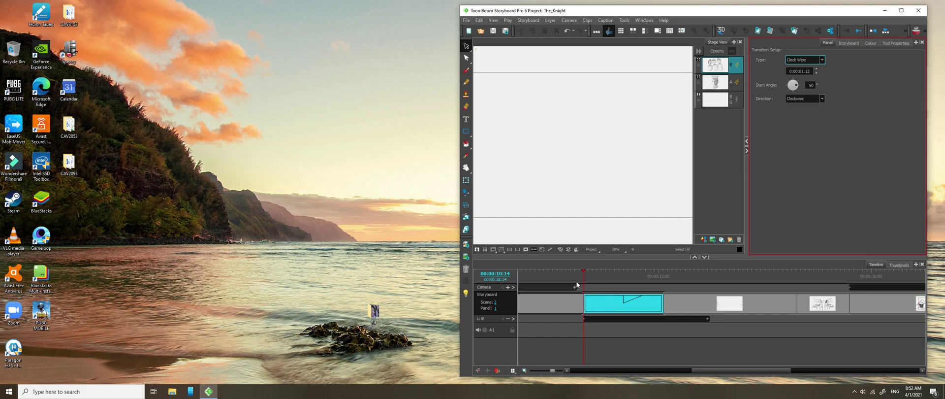
{"action": "mouse_move", "coordinate": [583, 273]}
{"action": "left_mouse_down"}
{"action": "mouse_move", "coordinate": [661, 284]}
{"action": "mouse_move", "coordinate": [610, 284]}
{"action": "mouse_move", "coordinate": [648, 285]}
{"action": "left_mouse_up"}
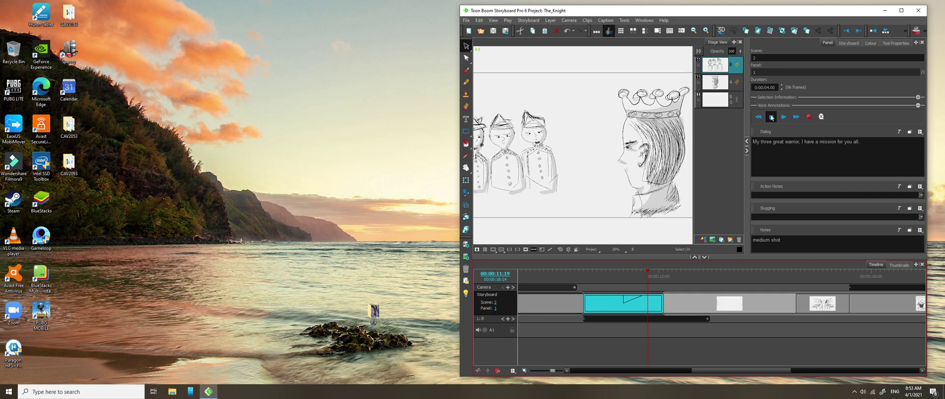
- Set the clock wipe's direction to Counterclockwise and preview the start of the transition
{"action": "left_click", "coordinate": [621, 300]}
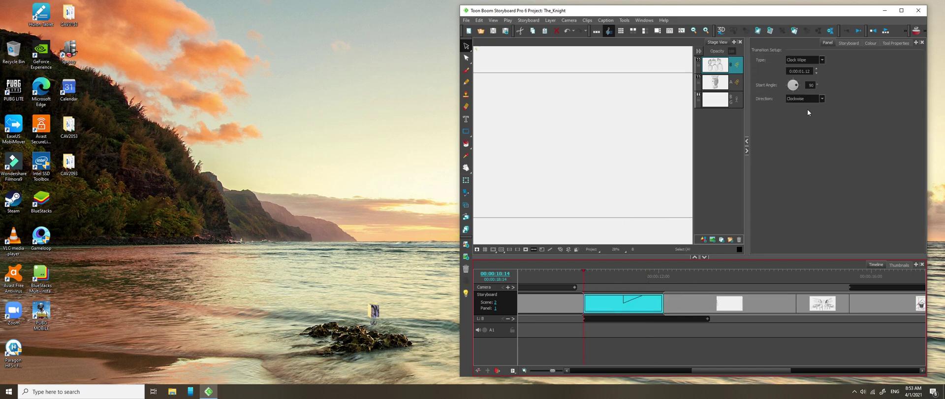
{"action": "left_click", "coordinate": [821, 99]}
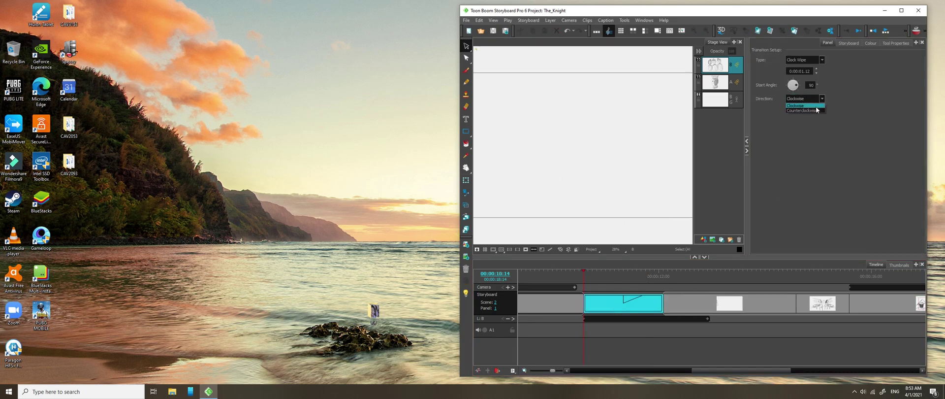
{"action": "left_click", "coordinate": [813, 110]}
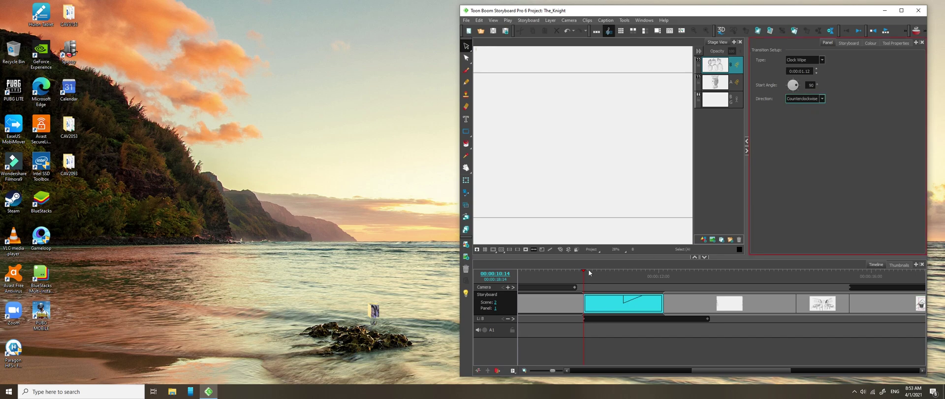
{"action": "mouse_move", "coordinate": [585, 270]}
{"action": "left_mouse_down"}
{"action": "mouse_move", "coordinate": [616, 274]}
{"action": "mouse_move", "coordinate": [579, 275]}
{"action": "mouse_move", "coordinate": [590, 279]}
{"action": "left_mouse_up"}
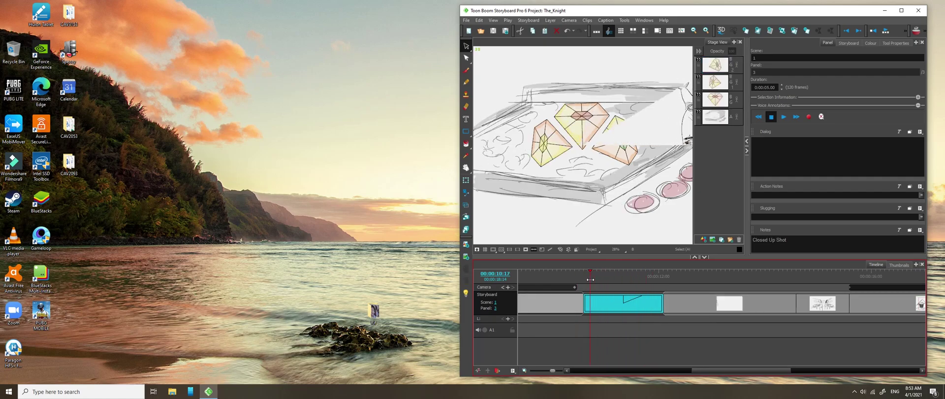
- Change the type of the transition between the scenes to Slide and preview it
{"action": "left_click", "coordinate": [599, 308]}
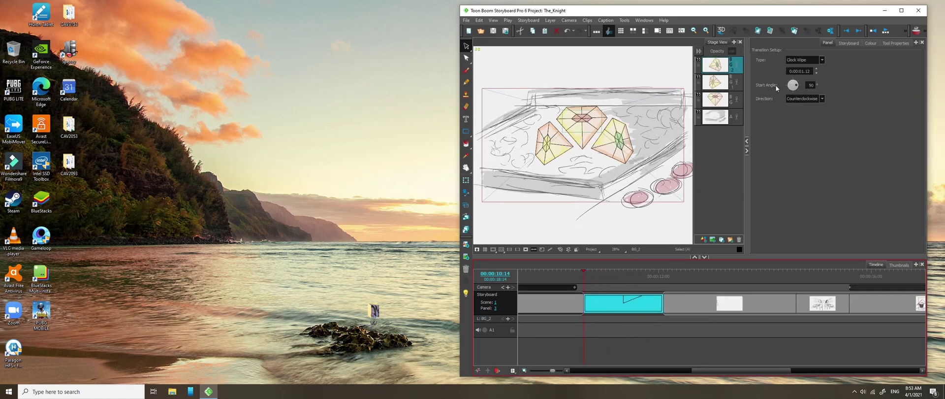
{"action": "left_click", "coordinate": [804, 59]}
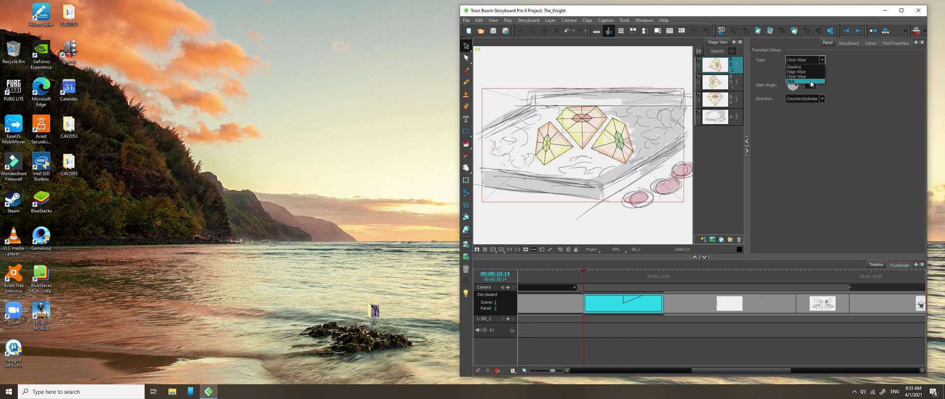
{"action": "left_click", "coordinate": [810, 80]}
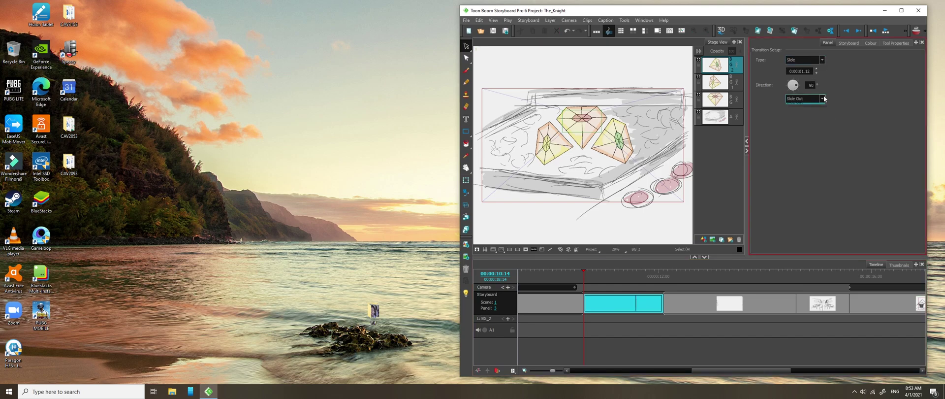
{"action": "left_click_drag", "start_coordinate": [581, 274], "coordinate": [611, 291]}
- Set the slide transition to Slide In and preview it on the timeline
{"action": "left_click", "coordinate": [617, 296]}
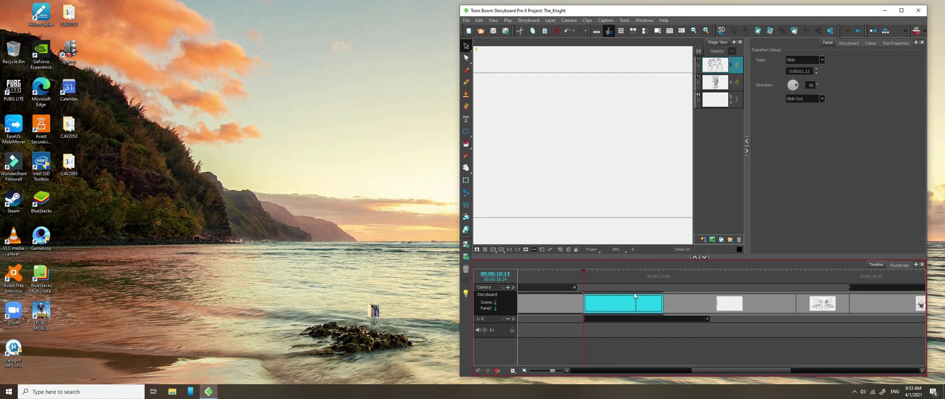
{"action": "left_click", "coordinate": [815, 99]}
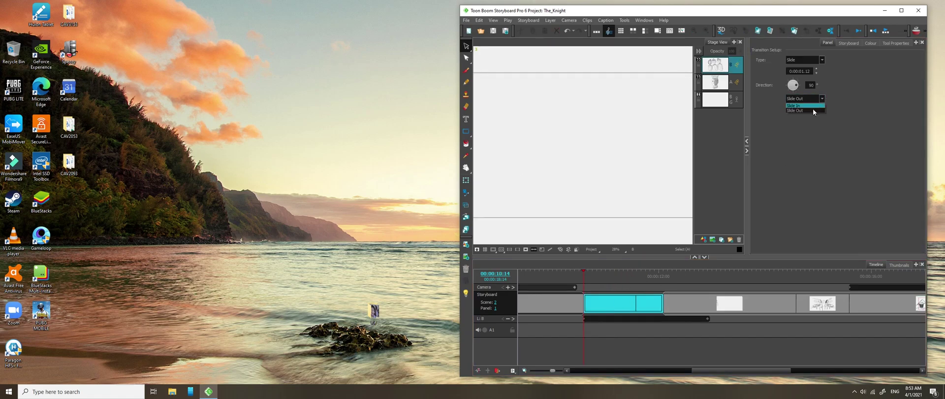
{"action": "left_click", "coordinate": [812, 106]}
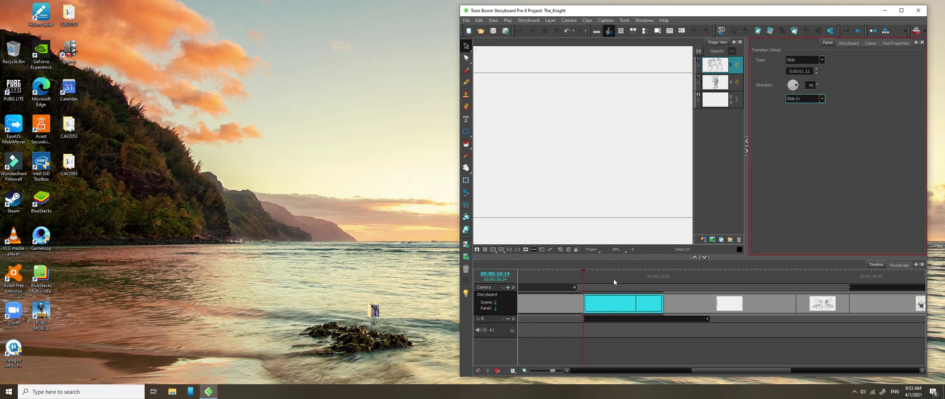
{"action": "left_click_drag", "start_coordinate": [584, 272], "coordinate": [629, 277]}
{"action": "left_click", "coordinate": [611, 312]}
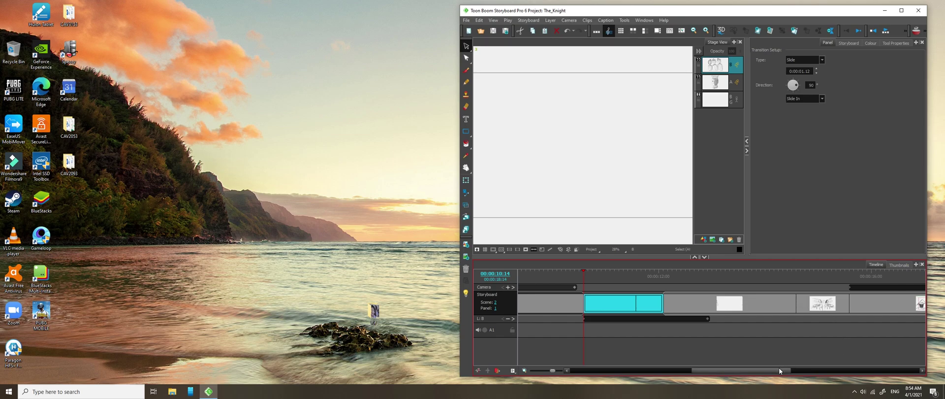
{"action": "left_click_drag", "start_coordinate": [553, 372], "coordinate": [545, 373]}
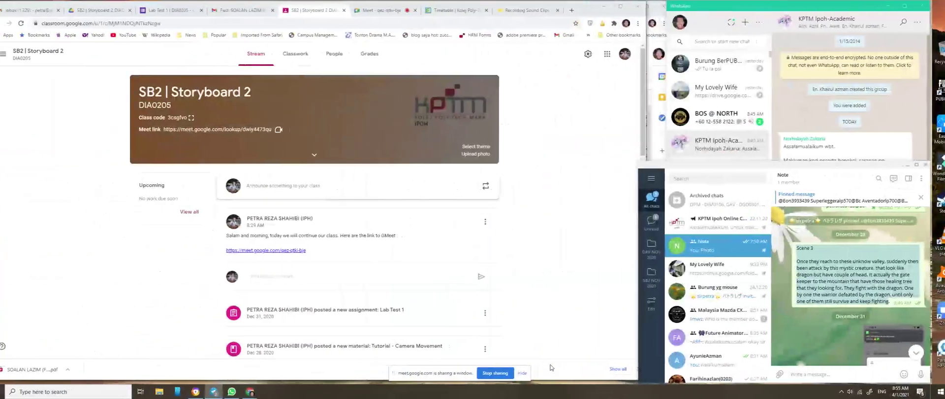
- Check the Google Meet class call and the new messages in the BOS @ NORTH WhatsApp group, and return to the storyboard desktop
{"action": "left_click", "coordinate": [393, 10]}
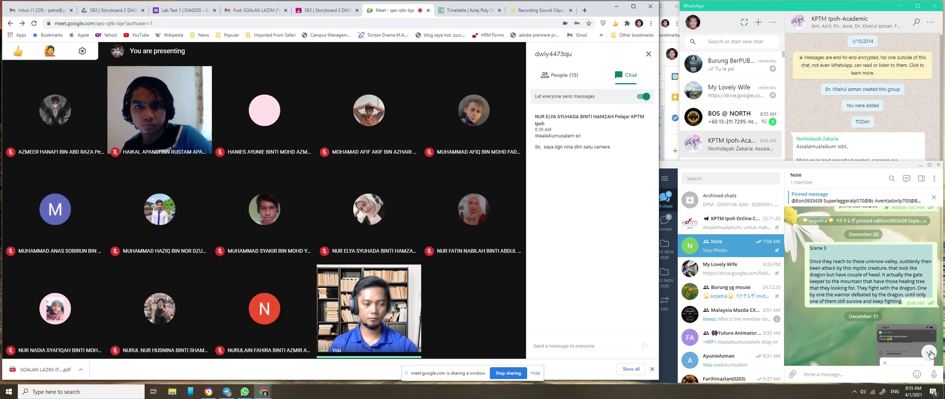
{"action": "left_click", "coordinate": [749, 166]}
{"action": "left_click", "coordinate": [734, 118]}
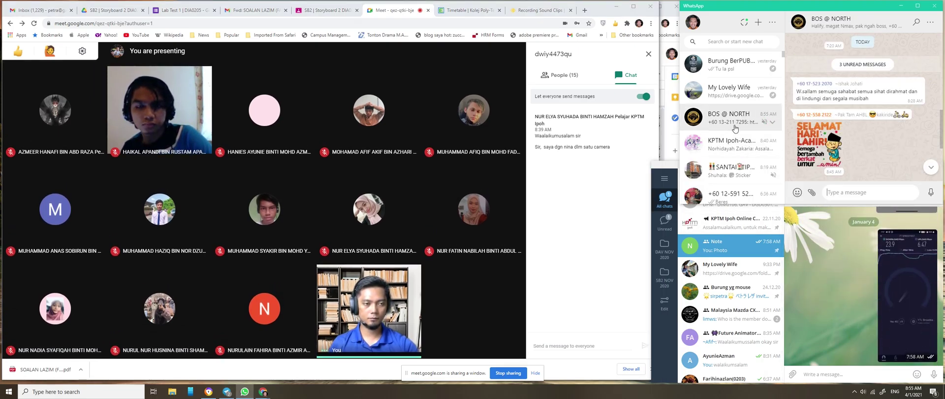
{"action": "scroll", "coordinate": [861, 156], "scroll_direction": "down", "scroll_amount": 3}
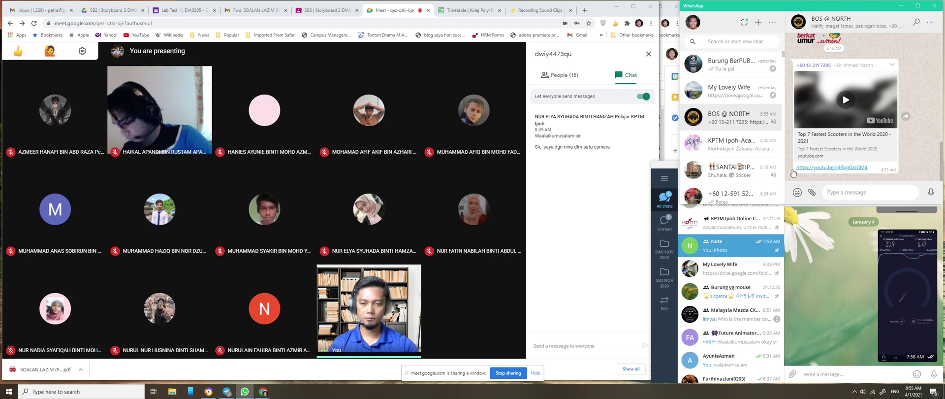
{"action": "mouse_move", "coordinate": [582, 220]}
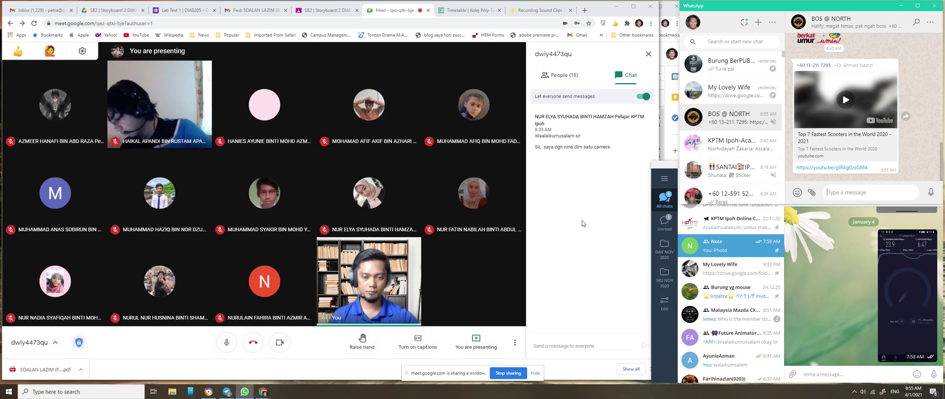
{"action": "key", "text": "ctrl+super+Right"}
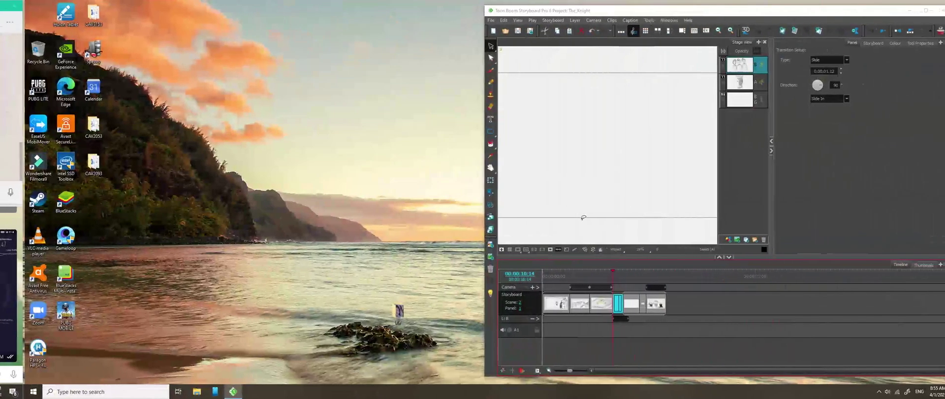
- Show the storyboard's panel thumbnails through to the last panel of scene 2
{"action": "left_click", "coordinate": [651, 272]}
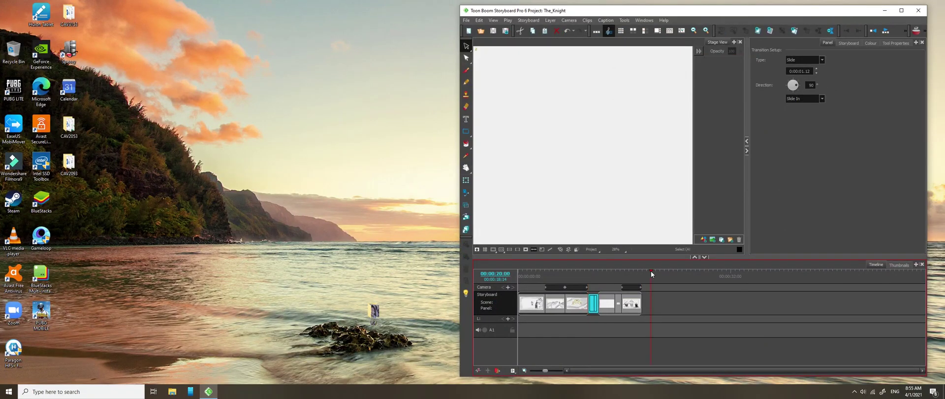
{"action": "left_click_drag", "start_coordinate": [650, 270], "coordinate": [647, 272]}
{"action": "left_click", "coordinate": [899, 264]}
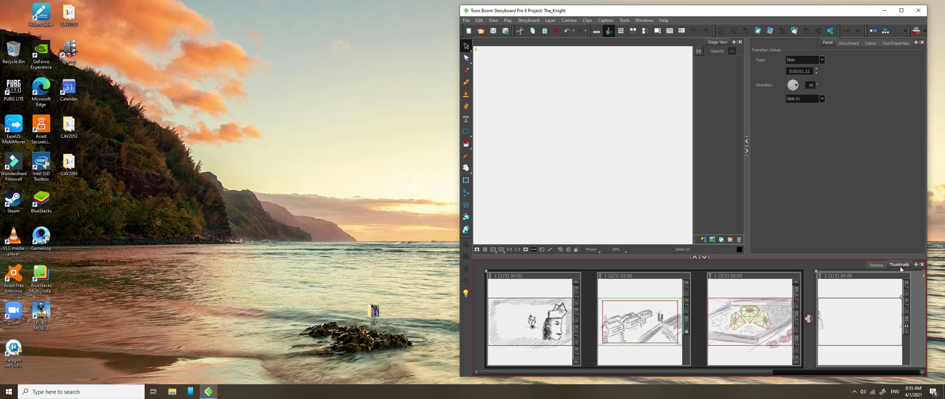
{"action": "left_click_drag", "start_coordinate": [696, 374], "coordinate": [902, 370]}
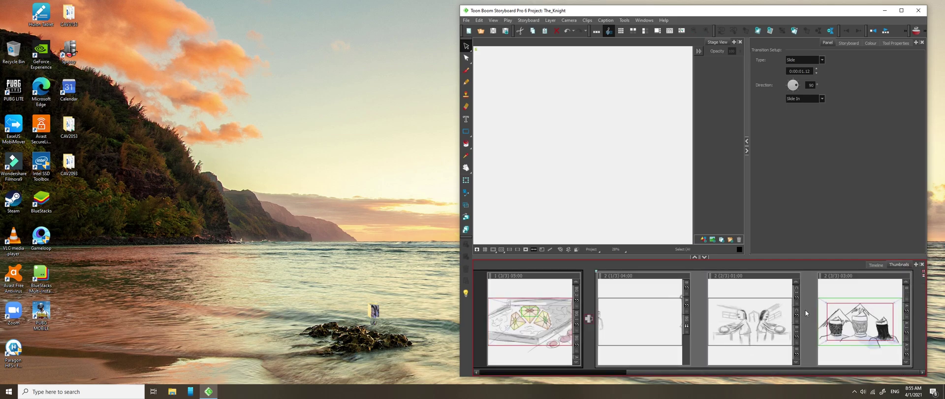
- Try to add a new scene after scene 2 without first selecting its last panel
{"action": "right_click", "coordinate": [918, 303]}
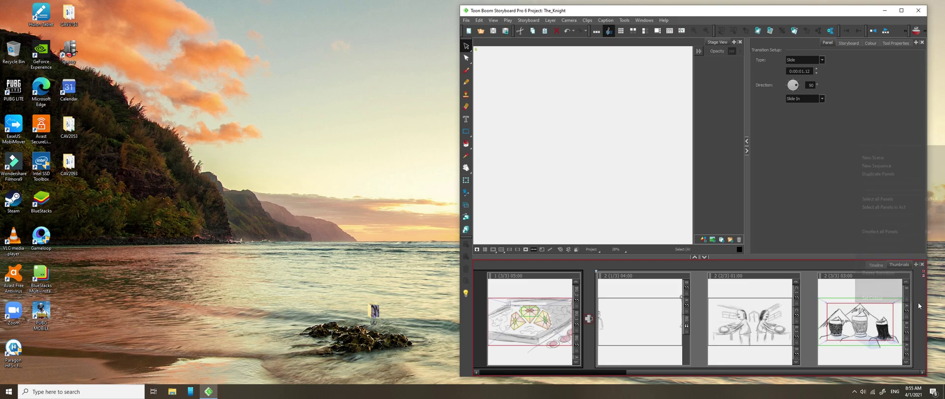
{"action": "left_click", "coordinate": [919, 160]}
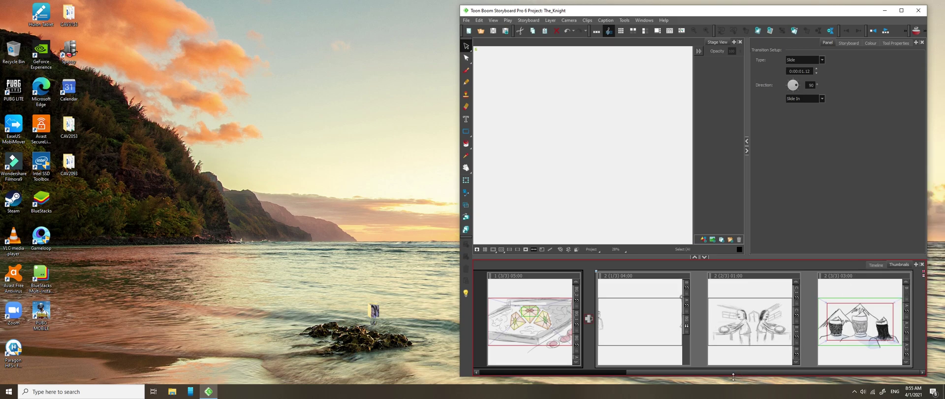
{"action": "left_click_drag", "start_coordinate": [788, 376], "coordinate": [876, 383]}
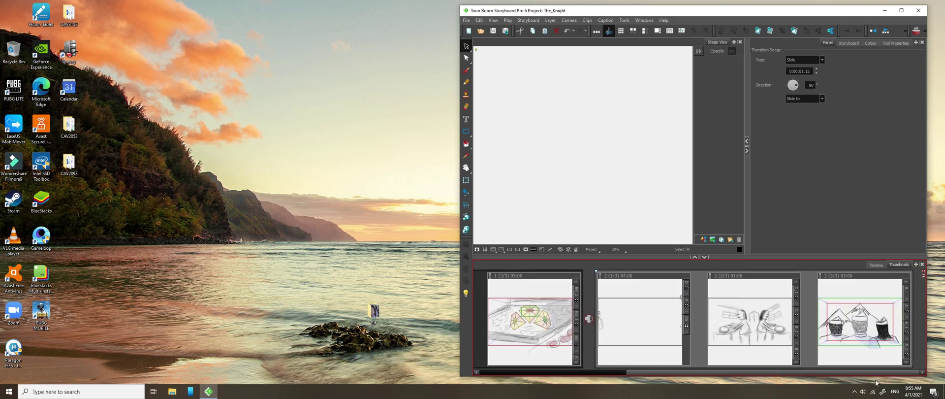
{"action": "right_click", "coordinate": [919, 314]}
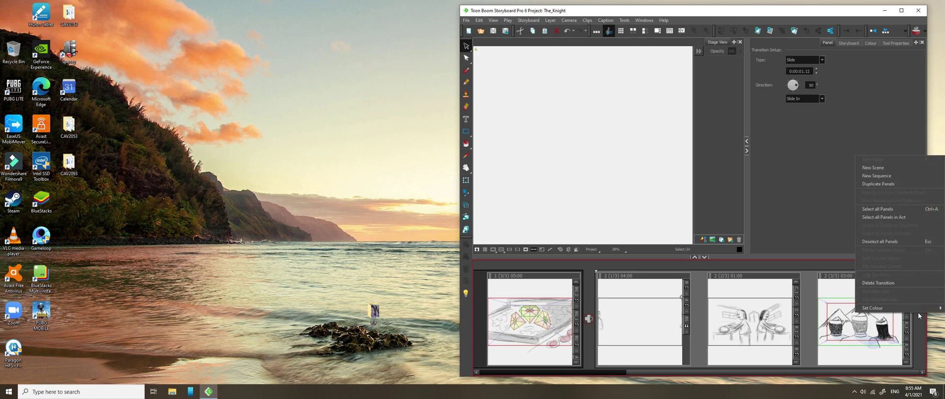
{"action": "left_click", "coordinate": [889, 166]}
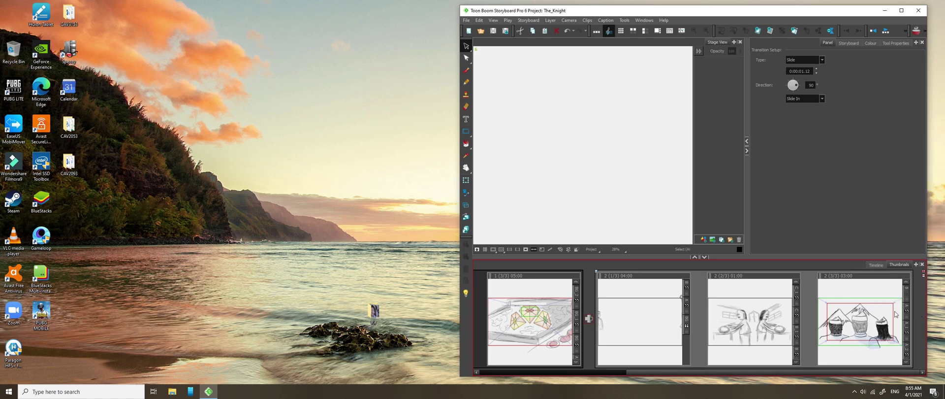
- Select the last panel of scene 2 and add a new scene after it
{"action": "left_click", "coordinate": [875, 265]}
{"action": "left_click", "coordinate": [897, 265]}
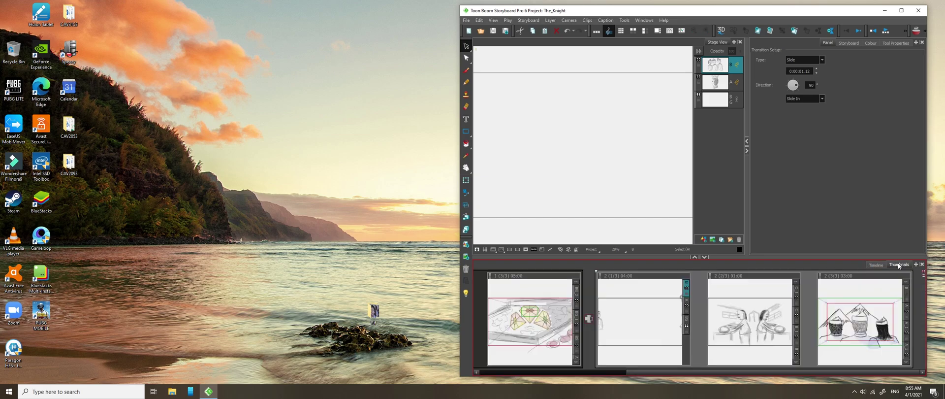
{"action": "left_click", "coordinate": [715, 198]}
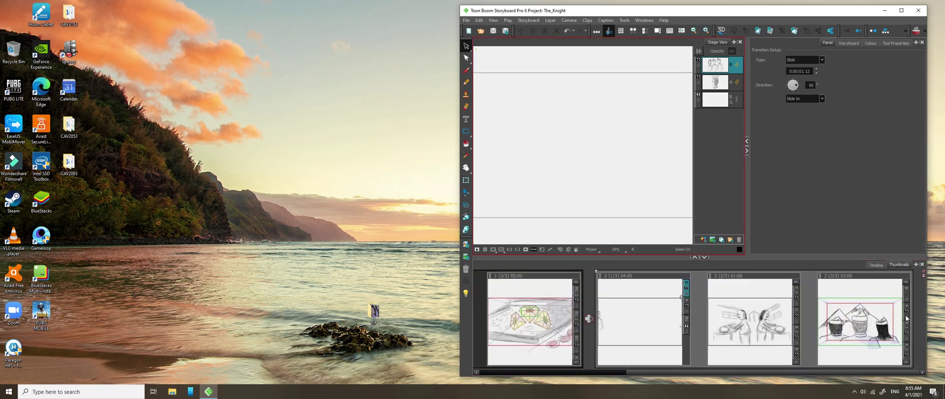
{"action": "left_click", "coordinate": [813, 296]}
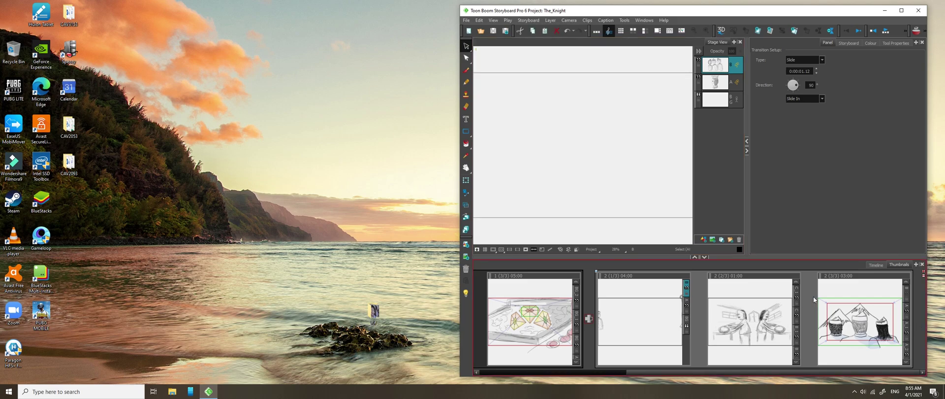
{"action": "left_click", "coordinate": [719, 305]}
{"action": "left_click", "coordinate": [892, 311]}
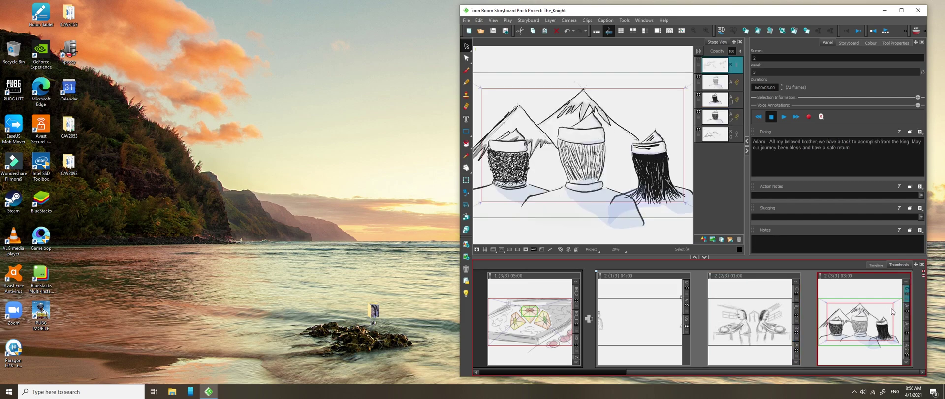
{"action": "right_click", "coordinate": [916, 308]}
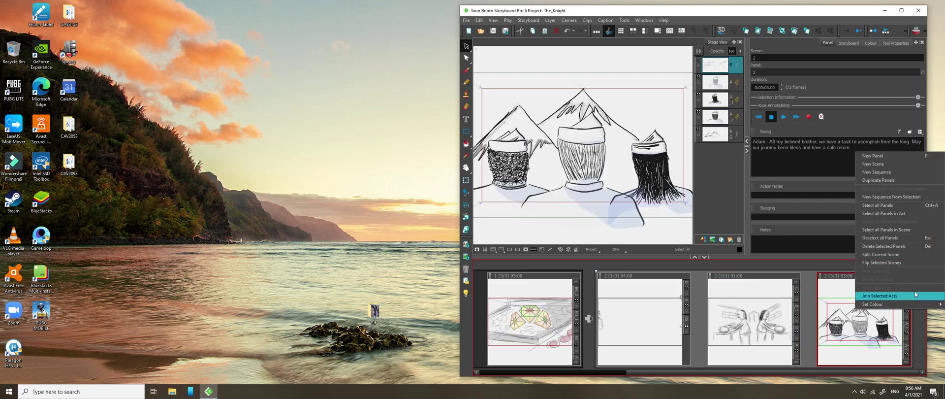
{"action": "left_click", "coordinate": [903, 167]}
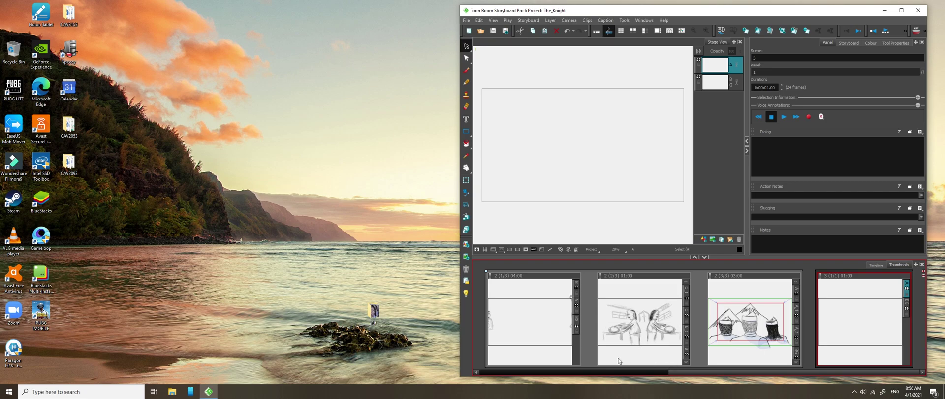
- Add a Dissolve transition on the timeline between the last panel of scene 2 and the new scene 3
{"action": "left_click", "coordinate": [878, 264]}
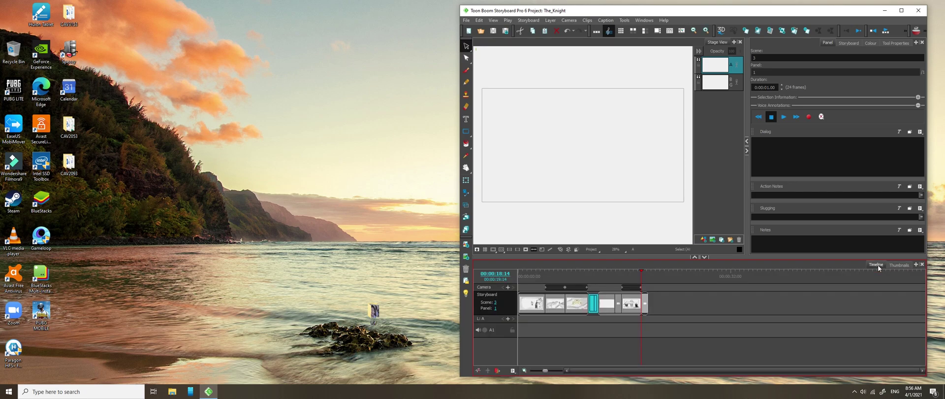
{"action": "left_click", "coordinate": [676, 321]}
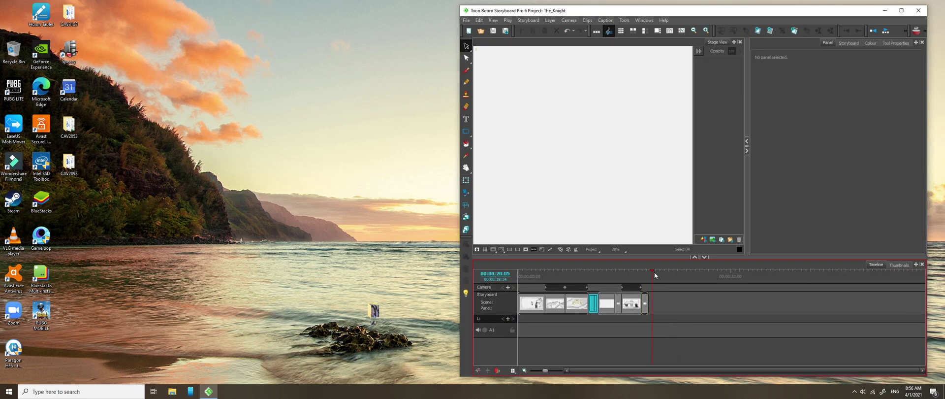
{"action": "left_click", "coordinate": [646, 297]}
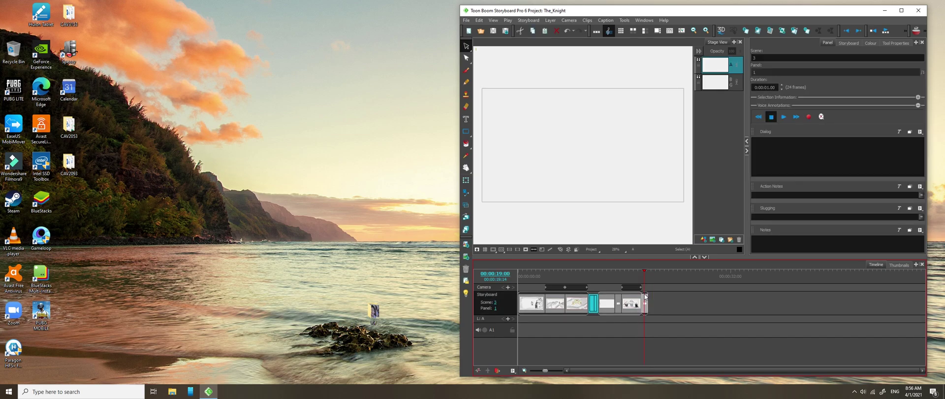
{"action": "left_click", "coordinate": [640, 297]}
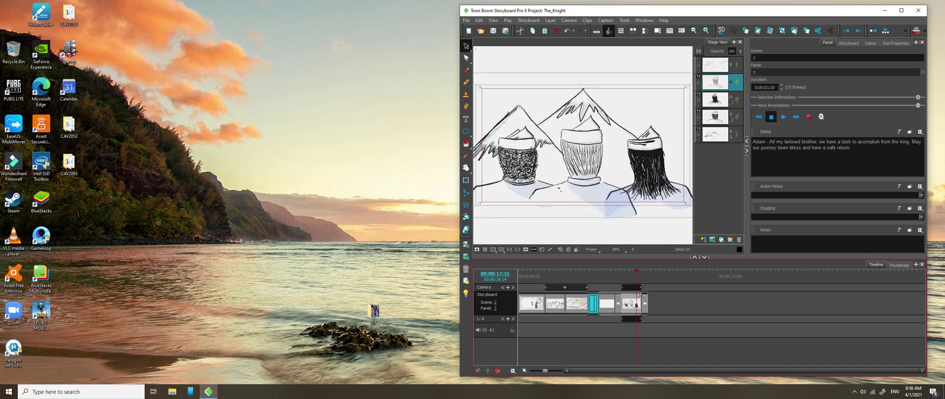
{"action": "left_click", "coordinate": [645, 297]}
{"action": "left_click", "coordinate": [638, 296]}
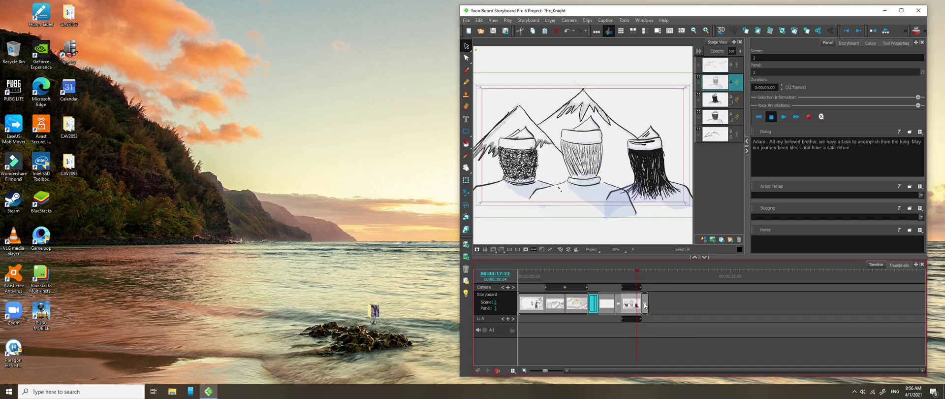
{"action": "left_click", "coordinate": [821, 32]}
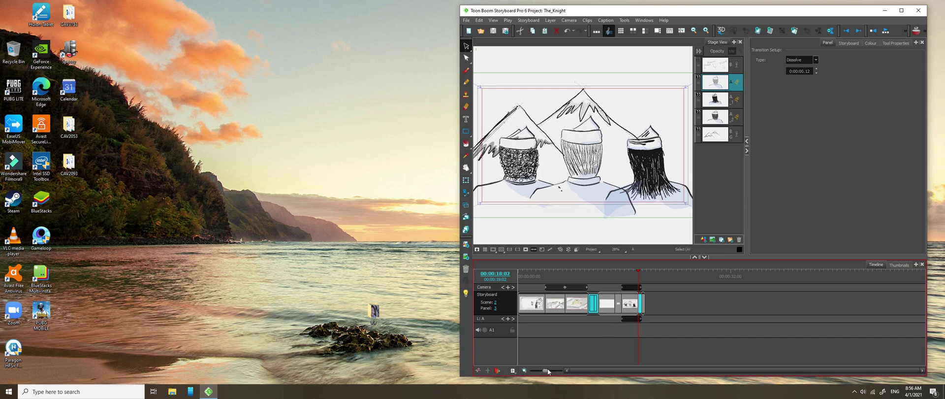
{"action": "left_click_drag", "start_coordinate": [547, 368], "coordinate": [553, 371]}
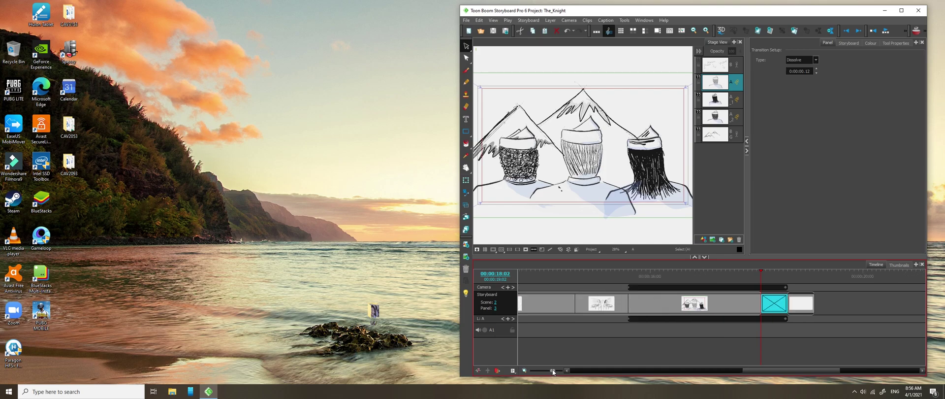
{"action": "left_click_drag", "start_coordinate": [779, 371], "coordinate": [815, 372]}
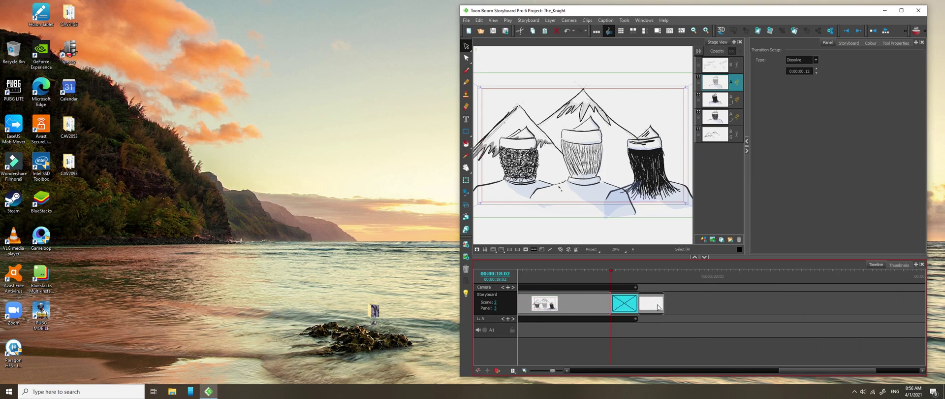
- Move scene 2's closing camera keyframe and layer keyframe back to just before the dissolve
{"action": "left_click", "coordinate": [675, 285]}
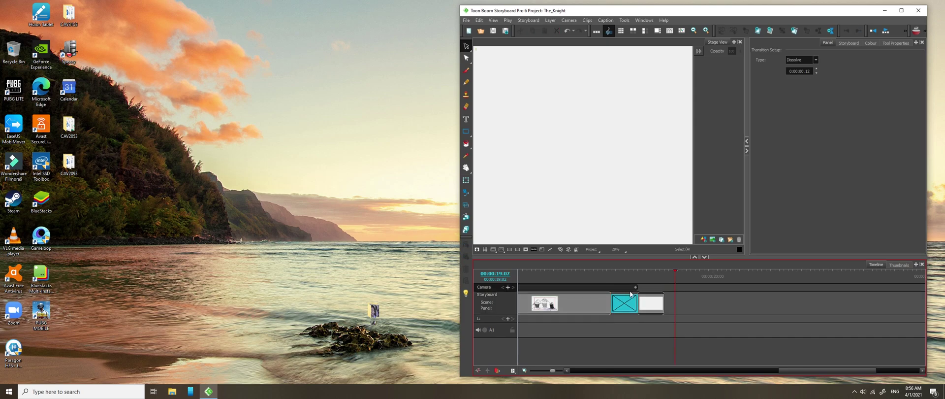
{"action": "left_click", "coordinate": [619, 271]}
{"action": "left_click_drag", "start_coordinate": [636, 287], "coordinate": [607, 292]}
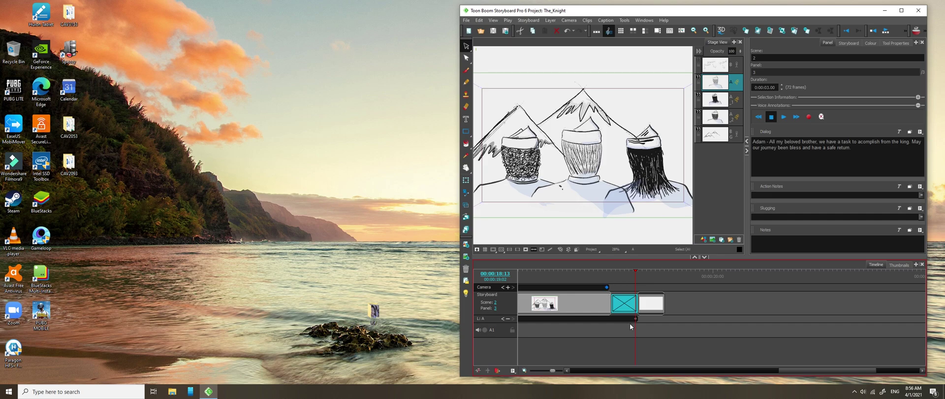
{"action": "left_click_drag", "start_coordinate": [635, 320], "coordinate": [607, 322]}
- Try to lengthen the dissolve to about one second and return scene 2's closing camera keyframe to the dissolve's end
{"action": "left_click", "coordinate": [621, 303]}
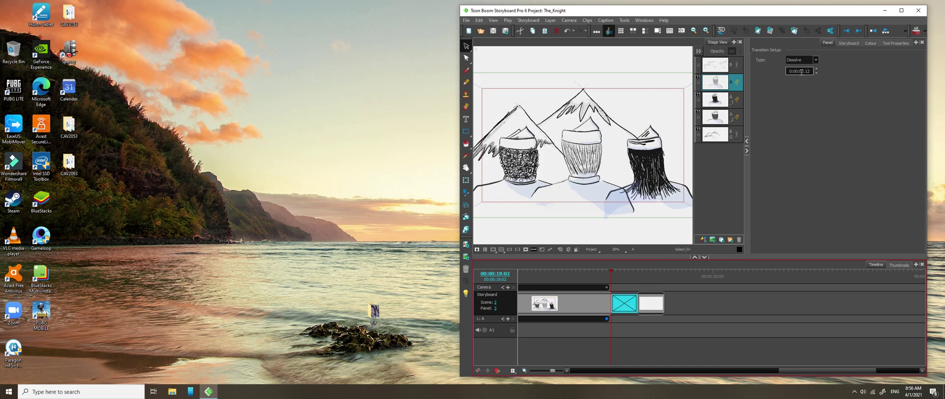
{"action": "left_click", "coordinate": [802, 72]}
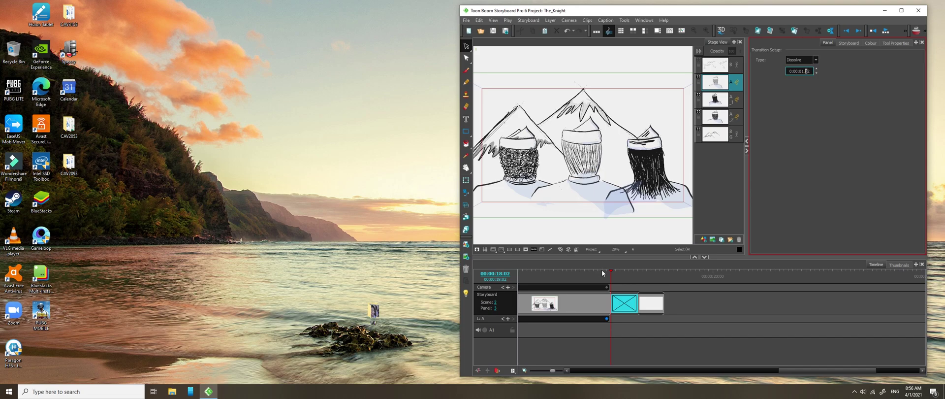
{"action": "mouse_move", "coordinate": [609, 270]}
{"action": "left_mouse_down"}
{"action": "mouse_move", "coordinate": [547, 267]}
{"action": "mouse_move", "coordinate": [635, 270]}
{"action": "mouse_move", "coordinate": [596, 272]}
{"action": "mouse_move", "coordinate": [636, 290]}
{"action": "mouse_move", "coordinate": [613, 274]}
{"action": "mouse_move", "coordinate": [636, 276]}
{"action": "mouse_move", "coordinate": [595, 282]}
{"action": "mouse_move", "coordinate": [653, 289]}
{"action": "mouse_move", "coordinate": [636, 288]}
{"action": "left_mouse_up"}
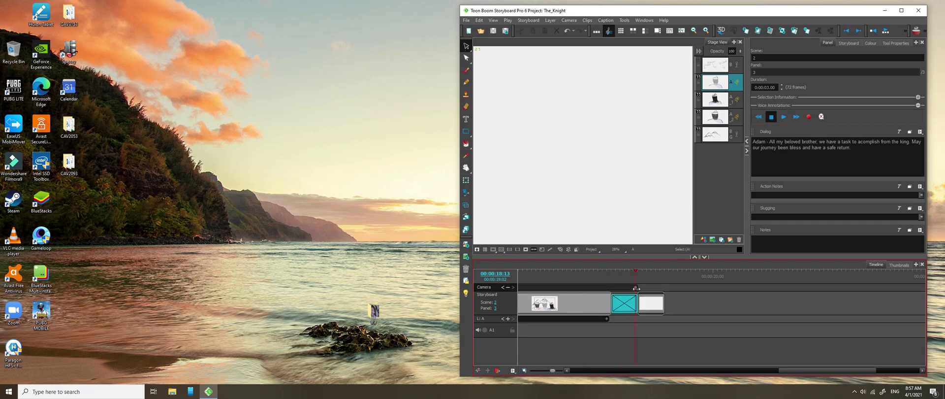
- Select the empty scene 3 panel on the timeline and open the colour controls for drawing on it
{"action": "left_click", "coordinate": [649, 311]}
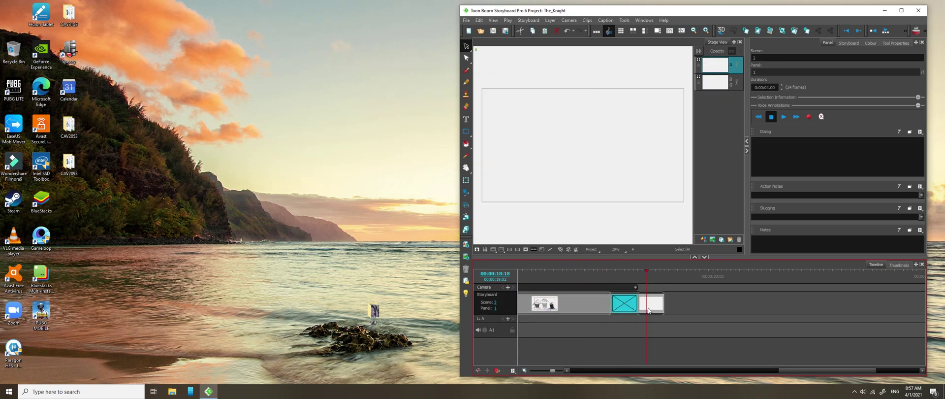
{"action": "left_click", "coordinate": [699, 78]}
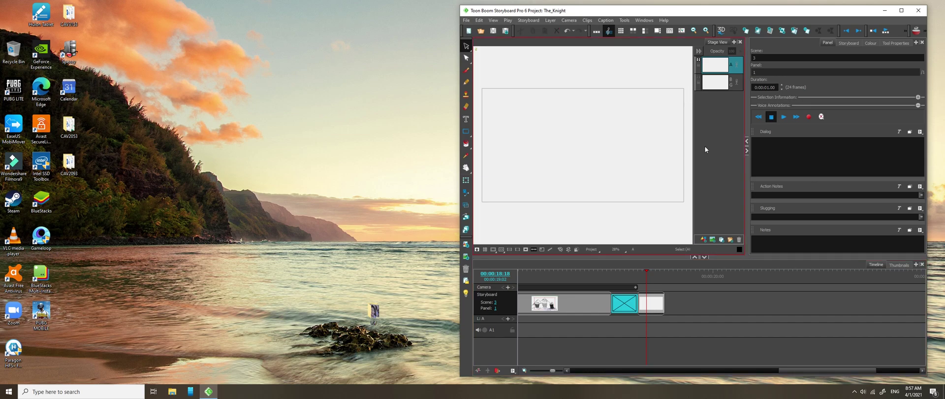
{"action": "left_click", "coordinate": [739, 249]}
- Try to fill the empty scene 3 panel with black using the Paint tool
{"action": "left_click", "coordinate": [466, 144]}
{"action": "left_click", "coordinate": [545, 153]}
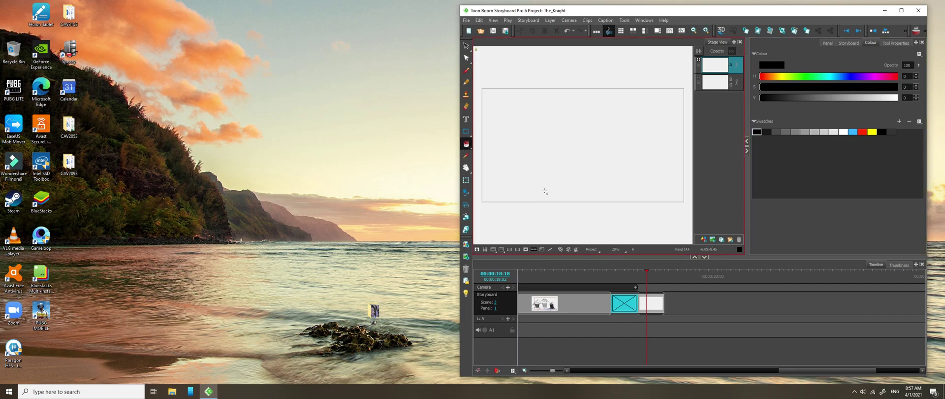
{"action": "left_click", "coordinate": [470, 149]}
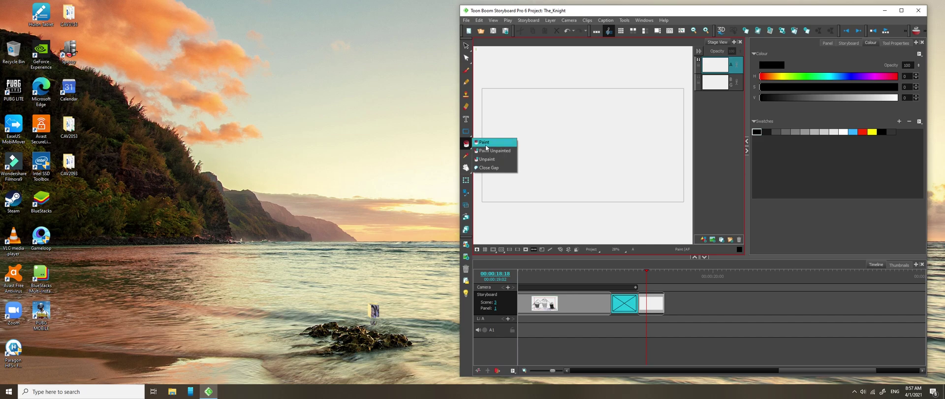
{"action": "left_click", "coordinate": [485, 142]}
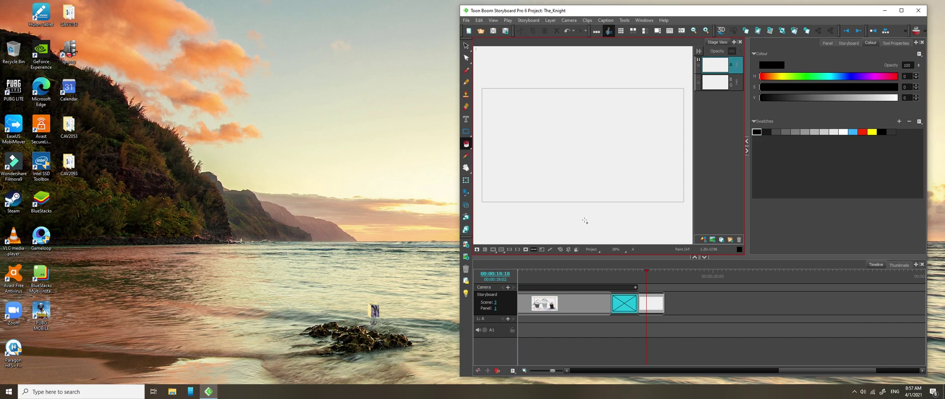
- Draw a rectangle covering scene 3's whole camera frame and fill it with black
{"action": "left_click", "coordinate": [466, 131]}
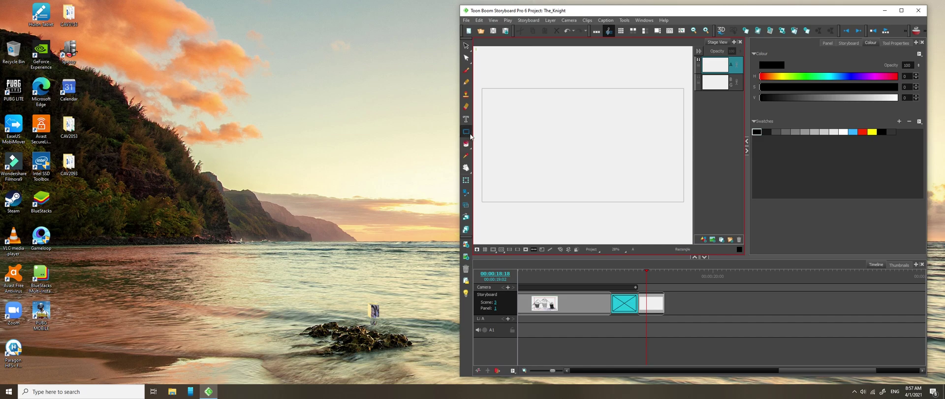
{"action": "mouse_move", "coordinate": [482, 89]}
{"action": "left_mouse_down"}
{"action": "mouse_move", "coordinate": [656, 196]}
{"action": "mouse_move", "coordinate": [685, 202]}
{"action": "left_mouse_up"}
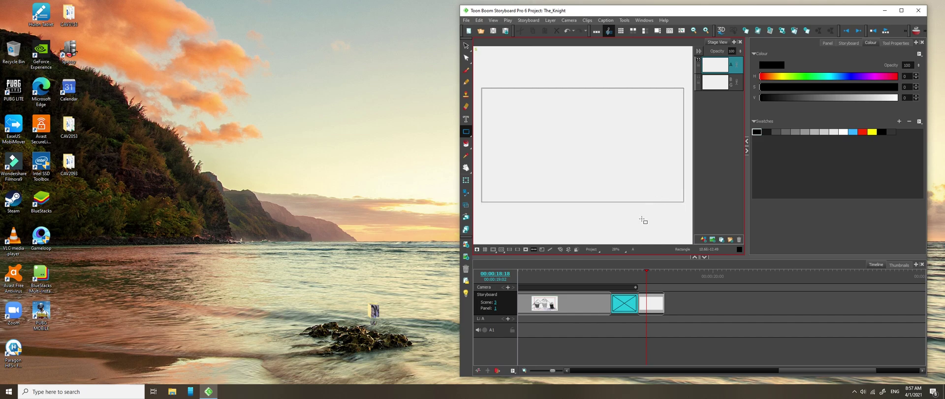
{"action": "left_click", "coordinate": [467, 145]}
{"action": "left_click", "coordinate": [549, 143]}
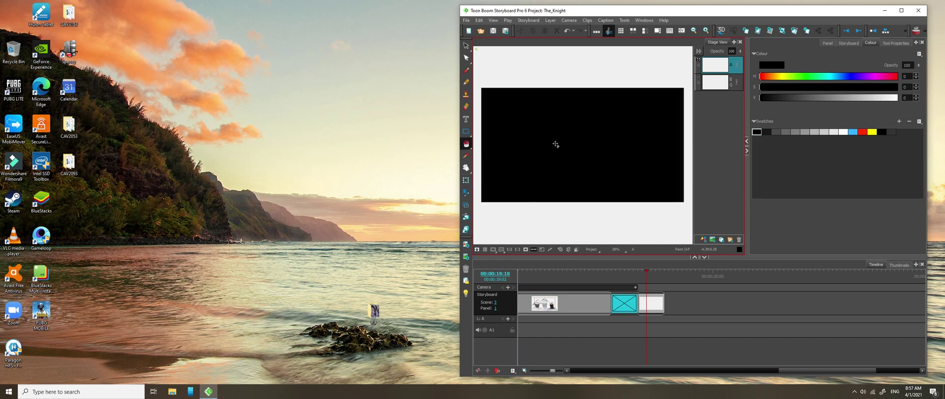
- Scrub the timeline through the transitions between scenes 1 and 2 and between scenes 2 and 3 to preview them
{"action": "mouse_move", "coordinate": [648, 270]}
{"action": "left_mouse_down"}
{"action": "mouse_move", "coordinate": [617, 271]}
{"action": "mouse_move", "coordinate": [661, 271]}
{"action": "mouse_move", "coordinate": [602, 271]}
{"action": "mouse_move", "coordinate": [625, 271]}
{"action": "mouse_move", "coordinate": [613, 270]}
{"action": "left_mouse_up"}
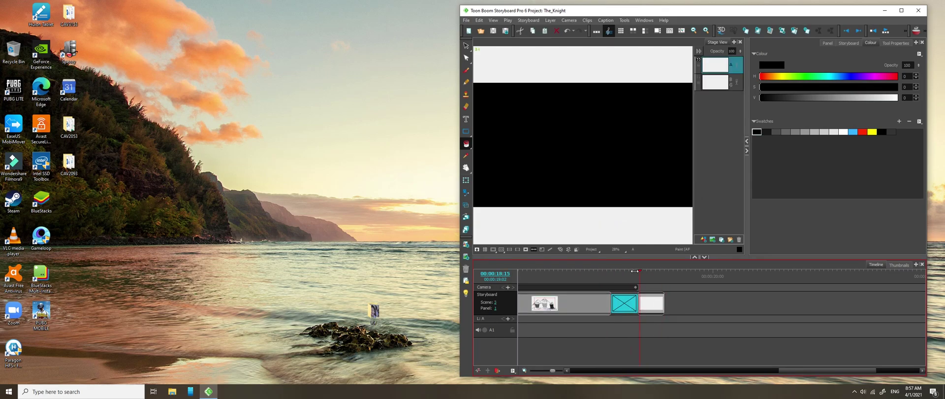
{"action": "left_click_drag", "start_coordinate": [789, 370], "coordinate": [710, 374]}
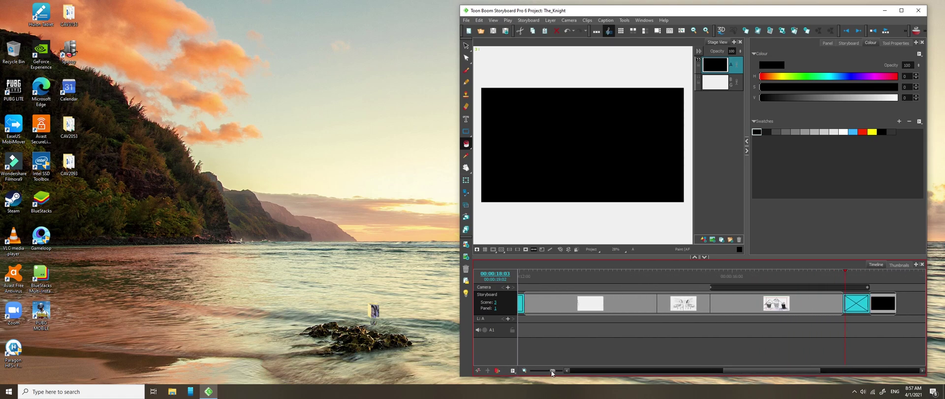
{"action": "left_click_drag", "start_coordinate": [552, 372], "coordinate": [550, 373]}
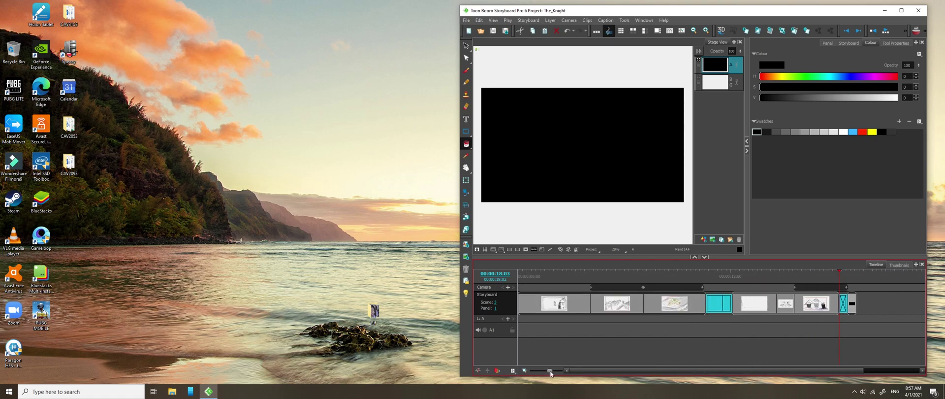
{"action": "left_click", "coordinate": [654, 270]}
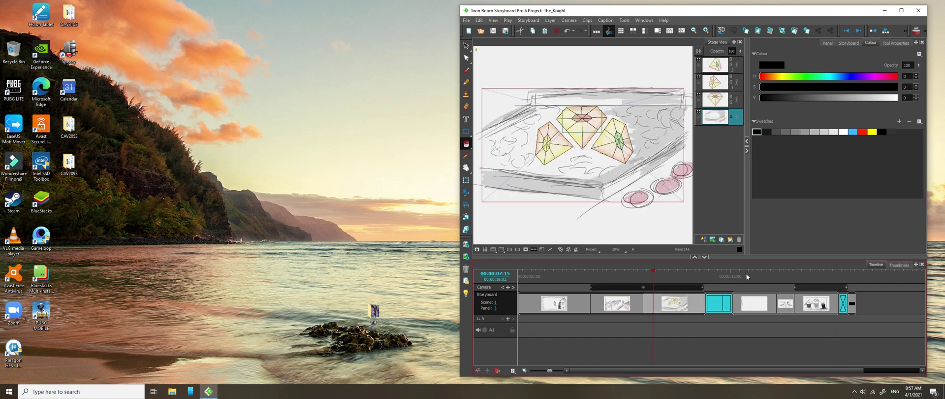
{"action": "left_click_drag", "start_coordinate": [746, 275], "coordinate": [853, 271]}
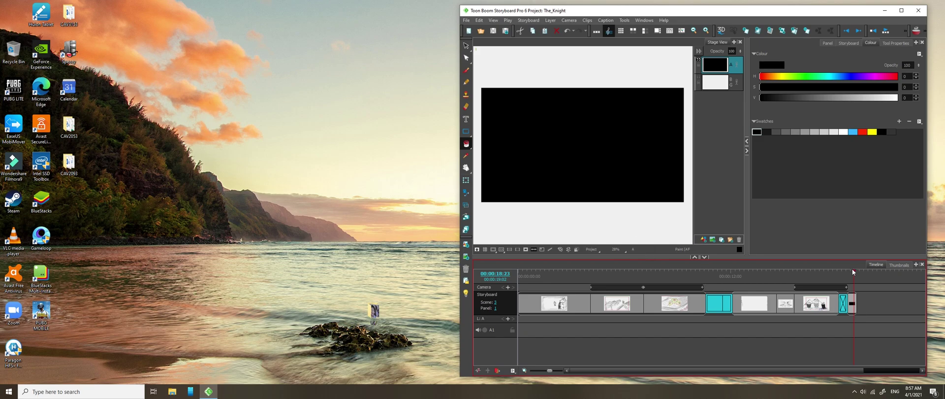
{"action": "mouse_move", "coordinate": [853, 269]}
{"action": "left_mouse_down"}
{"action": "mouse_move", "coordinate": [556, 273]}
{"action": "mouse_move", "coordinate": [722, 290]}
{"action": "left_mouse_up"}
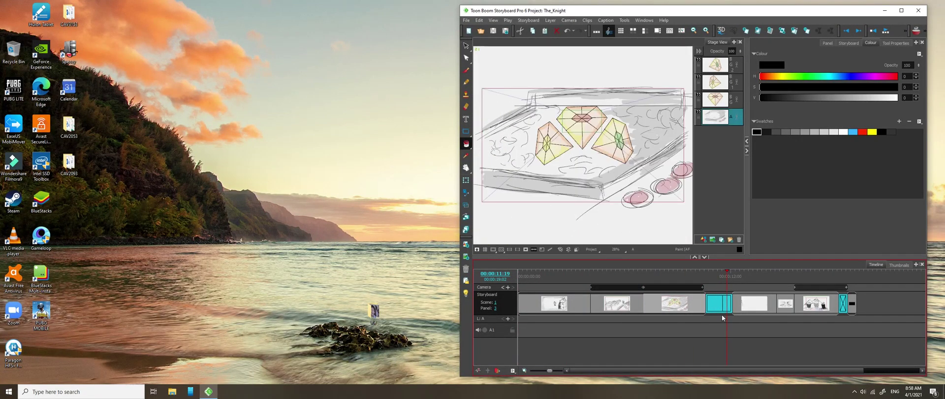
- Change the transition between scenes 1 and 2 to Dissolve and scrub from it to the dissolve before scene 3
{"action": "left_click", "coordinate": [722, 307]}
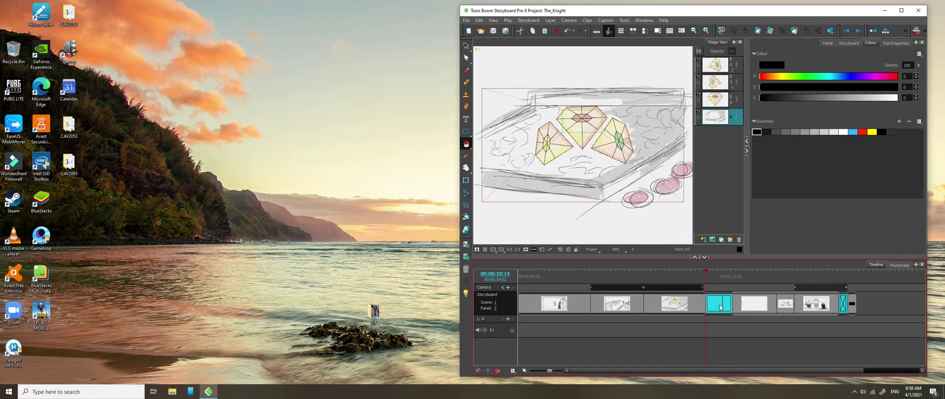
{"action": "left_click", "coordinate": [828, 44]}
{"action": "left_click", "coordinate": [820, 60]}
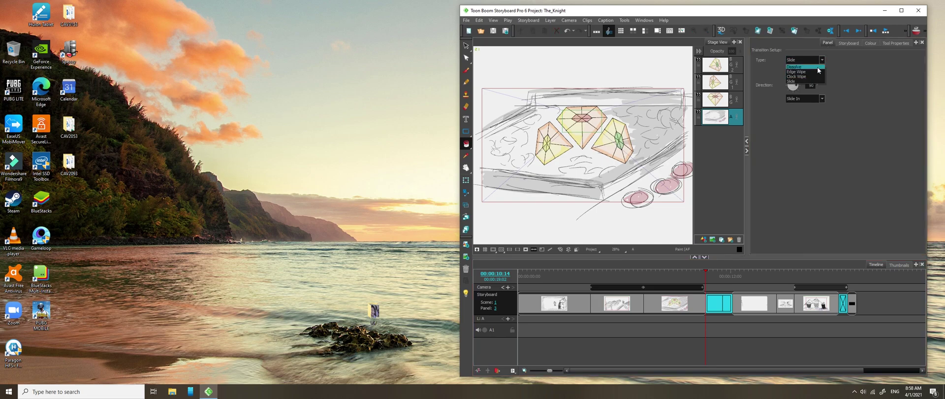
{"action": "left_click", "coordinate": [818, 67]}
{"action": "left_click", "coordinate": [714, 265]}
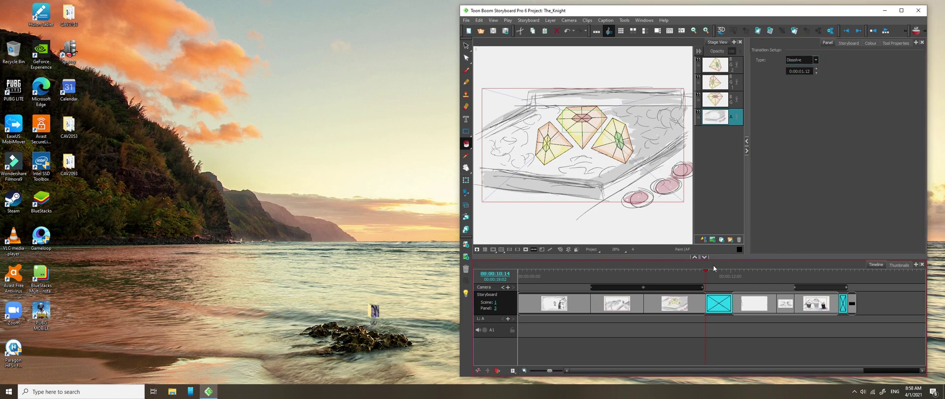
{"action": "left_click_drag", "start_coordinate": [707, 270], "coordinate": [843, 272]}
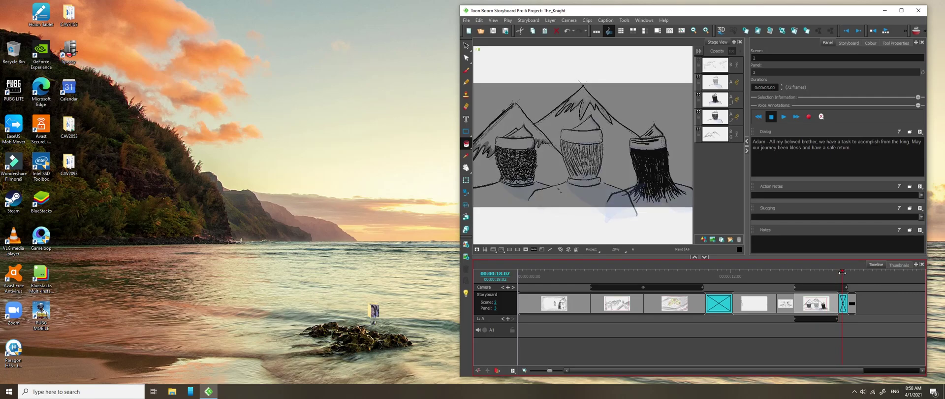
- Try to set the duration of the dissolve between scenes 2 and 3 to 0:00:01.12, scrubbing across it to check
{"action": "left_click", "coordinate": [843, 303]}
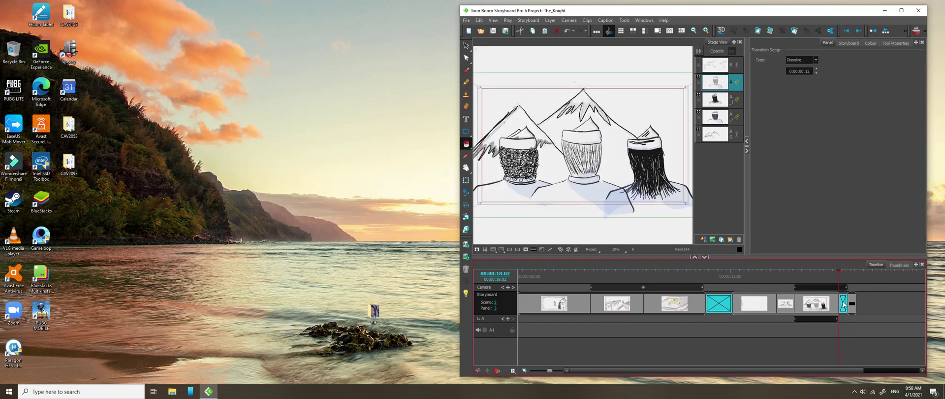
{"action": "left_click", "coordinate": [802, 72]}
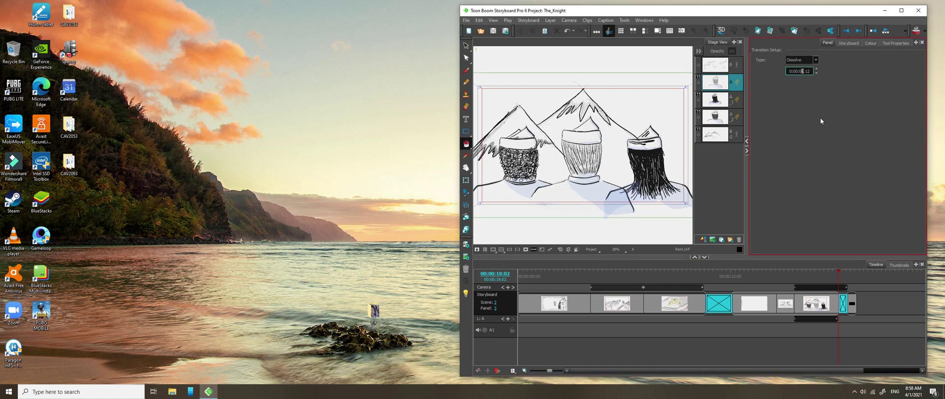
{"action": "type", "text": "1"}
{"action": "key", "text": "Return"}
{"action": "left_click", "coordinate": [873, 289]}
{"action": "left_click", "coordinate": [847, 301]}
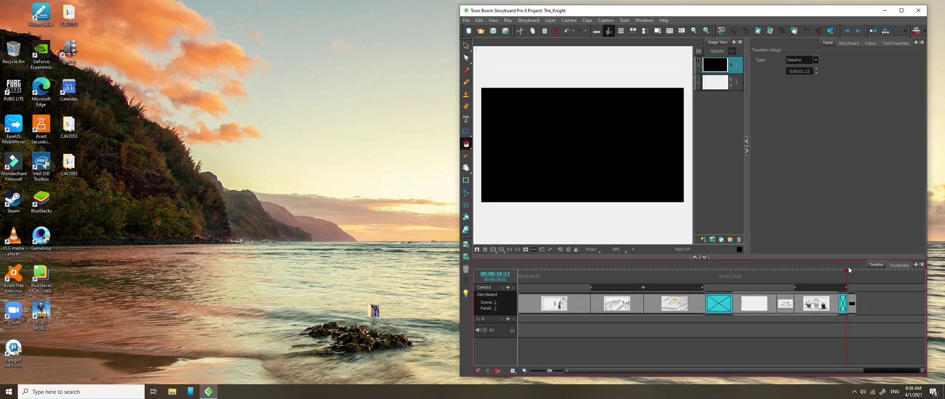
{"action": "mouse_move", "coordinate": [847, 271]}
{"action": "left_mouse_down"}
{"action": "mouse_move", "coordinate": [788, 270]}
{"action": "mouse_move", "coordinate": [858, 271]}
{"action": "mouse_move", "coordinate": [839, 271]}
{"action": "left_mouse_up"}
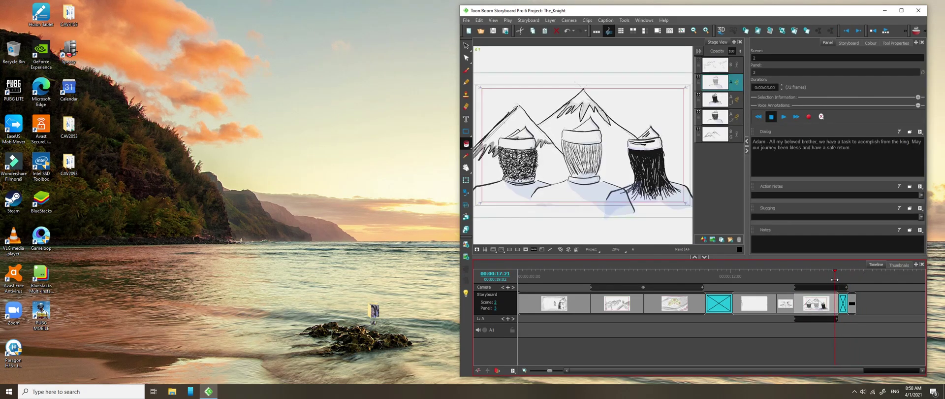
{"action": "left_click", "coordinate": [845, 306]}
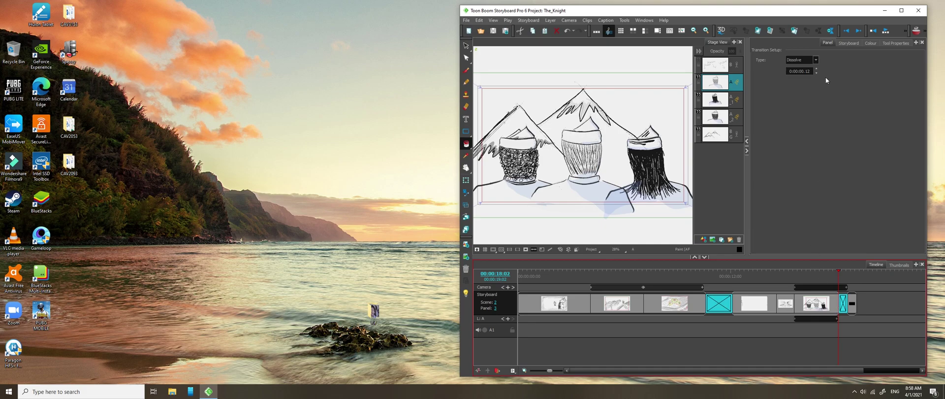
{"action": "left_click", "coordinate": [803, 72]}
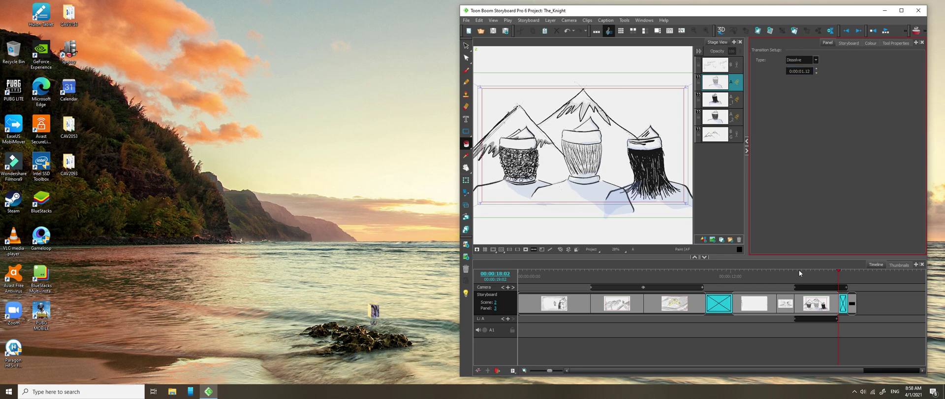
{"action": "left_click", "coordinate": [841, 271]}
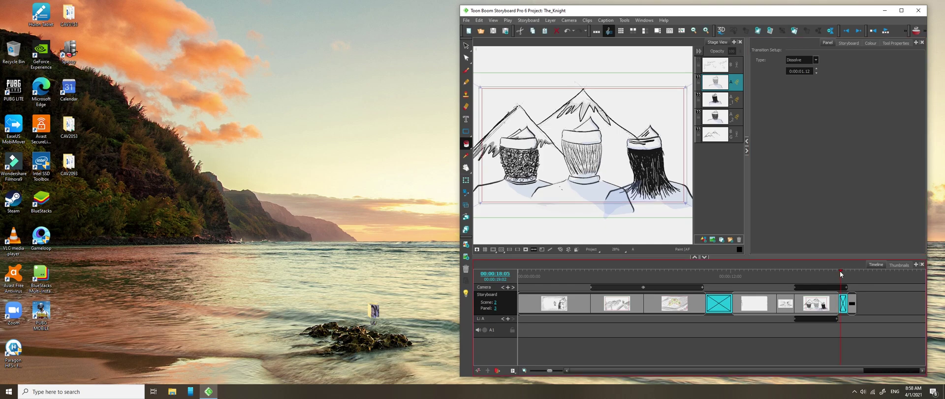
{"action": "left_click_drag", "start_coordinate": [838, 271], "coordinate": [869, 276]}
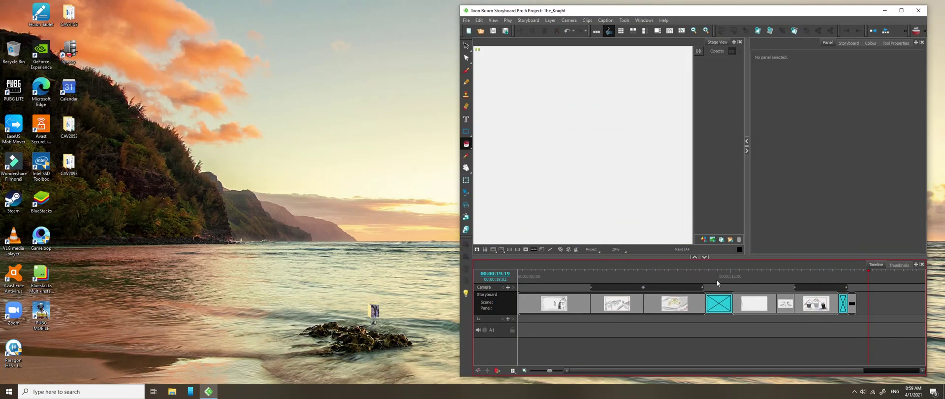
- Select the dissolve between scenes 1 and 2 and change its type to Edge Wipe
{"action": "left_click", "coordinate": [719, 299]}
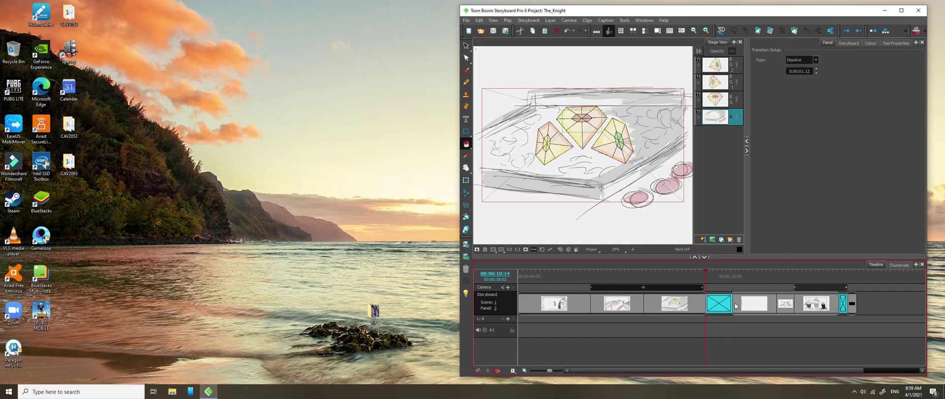
{"action": "left_click_drag", "start_coordinate": [552, 372], "coordinate": [549, 373]}
{"action": "left_click_drag", "start_coordinate": [651, 373], "coordinate": [688, 374]}
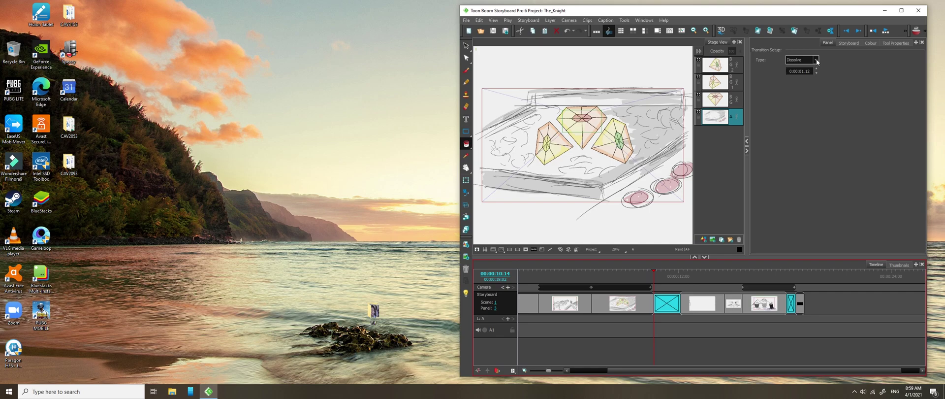
{"action": "left_click", "coordinate": [817, 60]}
{"action": "left_click", "coordinate": [799, 72]}
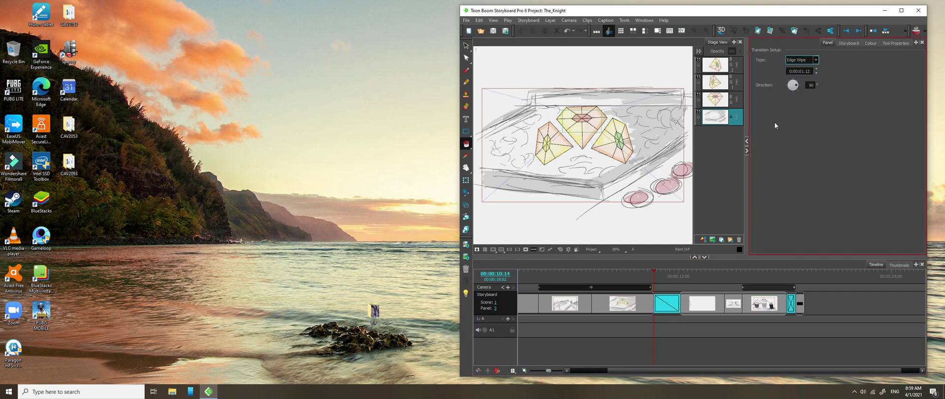
- Try the Clock Wipe and Slide types on the transition between scenes 1 and 2, returning it to Dissolve
{"action": "left_click", "coordinate": [817, 61]}
{"action": "left_click", "coordinate": [811, 74]}
{"action": "left_click", "coordinate": [818, 60]}
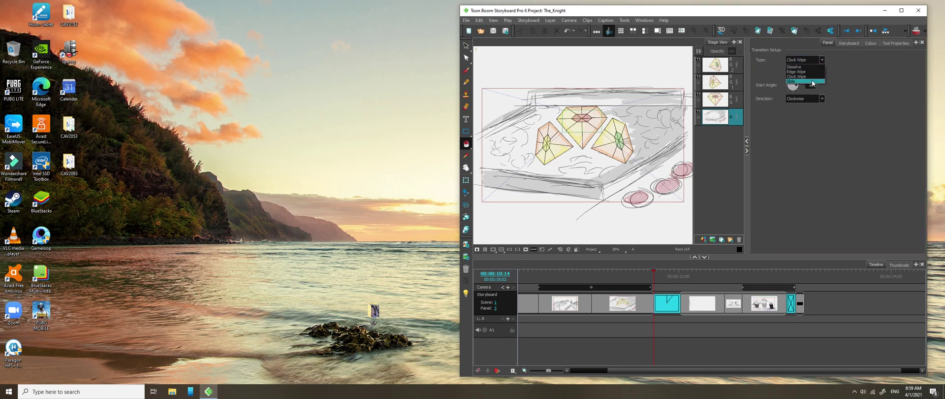
{"action": "left_click", "coordinate": [811, 80]}
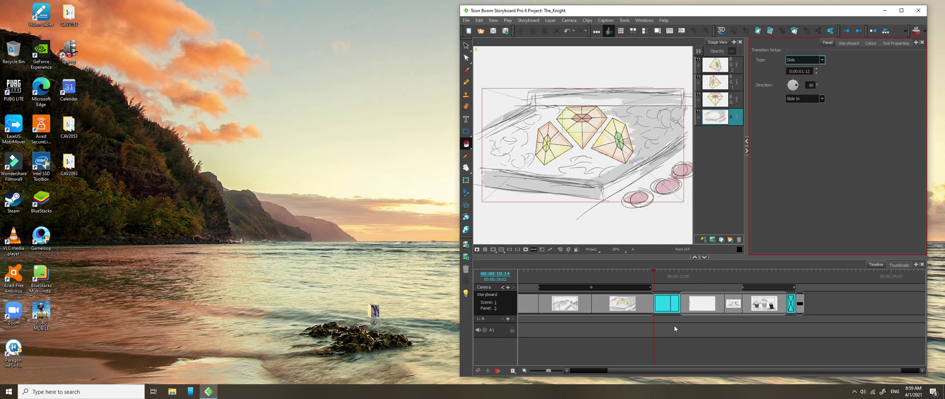
{"action": "left_click", "coordinate": [666, 305]}
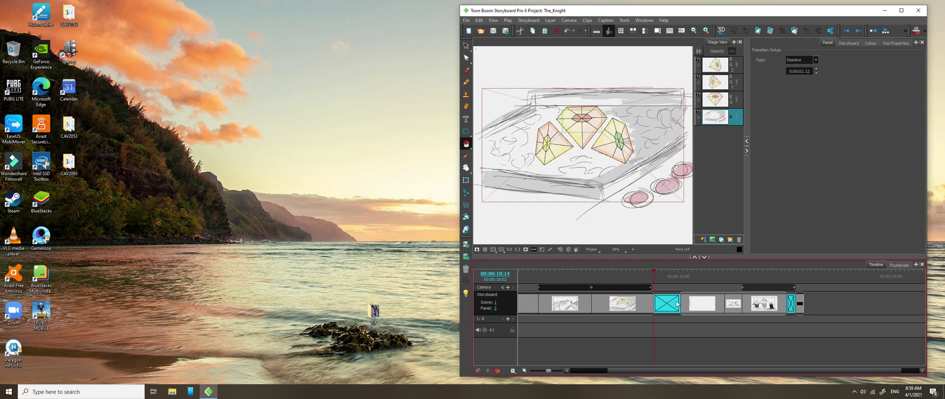
- Switch the transition between scenes 1 and 2 to Clock Wipe and restore it to Dissolve
{"action": "left_click", "coordinate": [667, 311]}
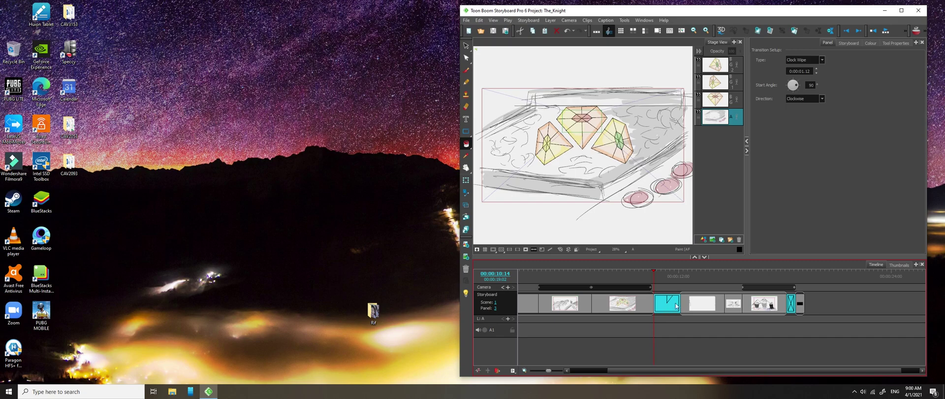
{"action": "left_click", "coordinate": [824, 59]}
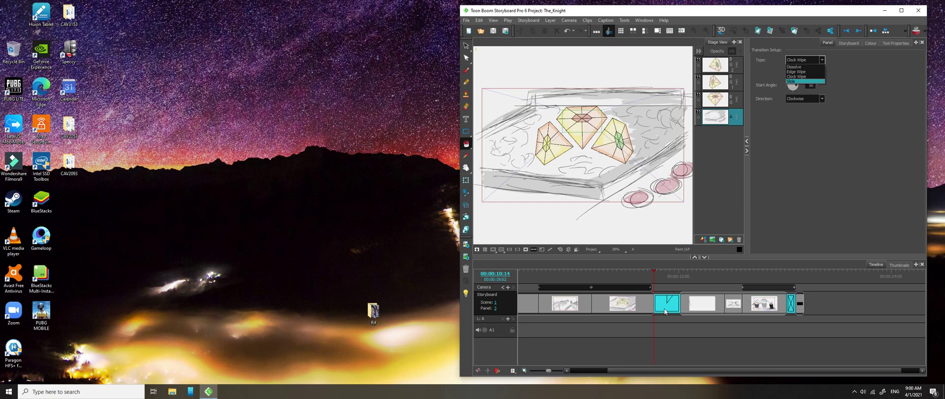
{"action": "left_click", "coordinate": [810, 218]}
{"action": "left_click", "coordinate": [669, 310]}
{"action": "key", "text": "ctrl+z"}
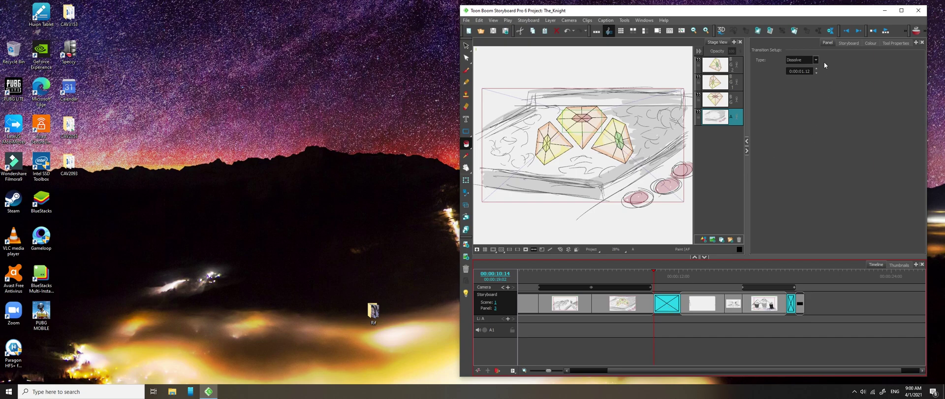
- Set the transition between scenes 1 and 2 to Edge Wipe and then Clock Wipe, placing the playhead inside it
{"action": "left_click", "coordinate": [815, 59]}
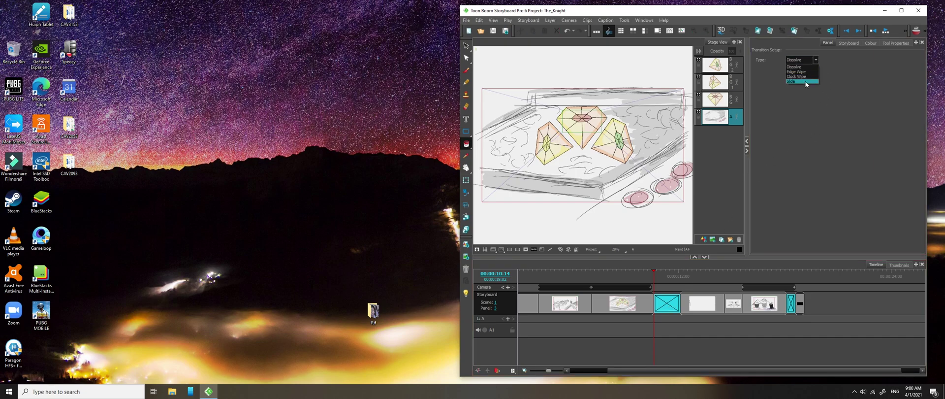
{"action": "left_click", "coordinate": [796, 143]}
{"action": "left_click", "coordinate": [665, 312]}
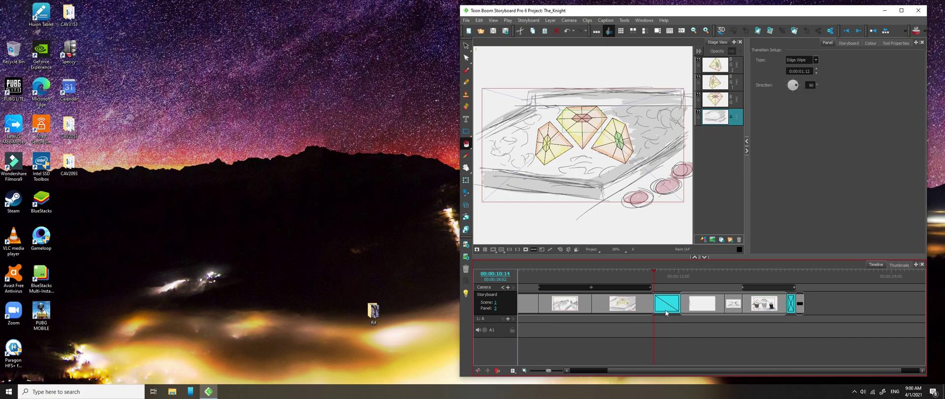
{"action": "key", "text": "Down"}
{"action": "left_click", "coordinate": [666, 306]}
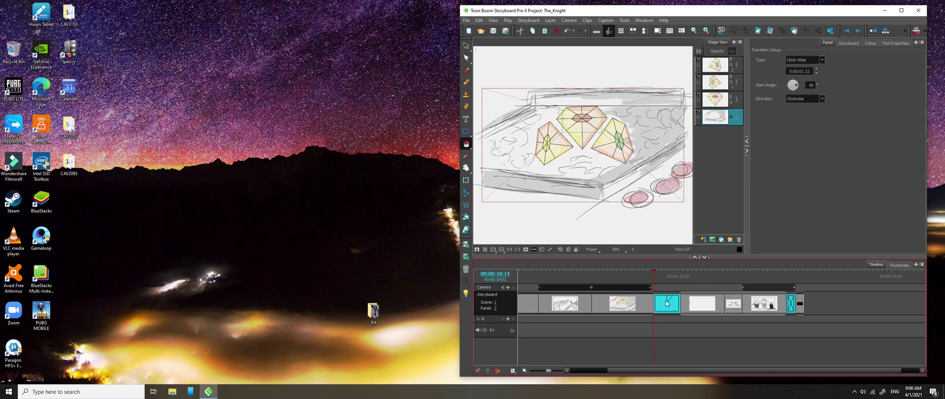
{"action": "left_click", "coordinate": [673, 271]}
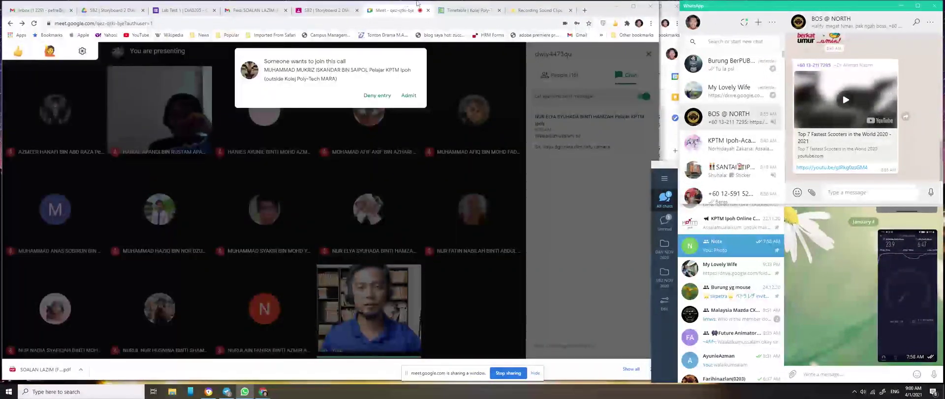
- Switch to the Google Meet call and admit the waiting participant
{"action": "left_click", "coordinate": [410, 95]}
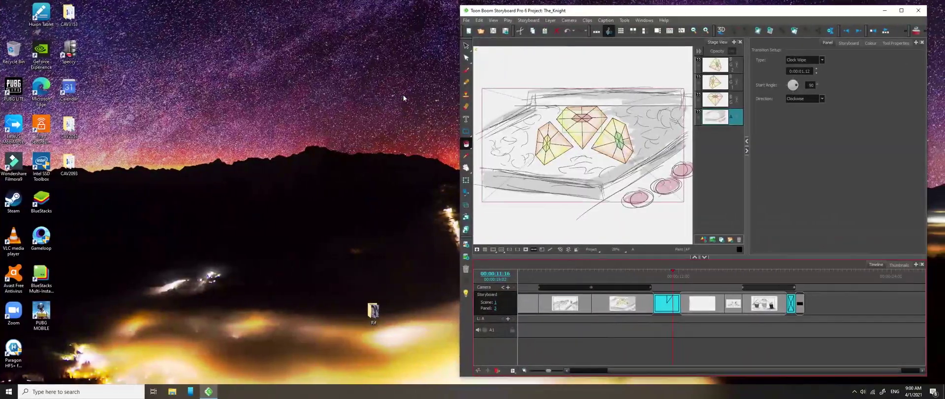
- Delete the Clock Wipe between scenes 1 and 2 and the Dissolve between scenes 2 and 3 in the storyboard
{"action": "left_click", "coordinate": [666, 308]}
{"action": "key", "text": "Delete"}
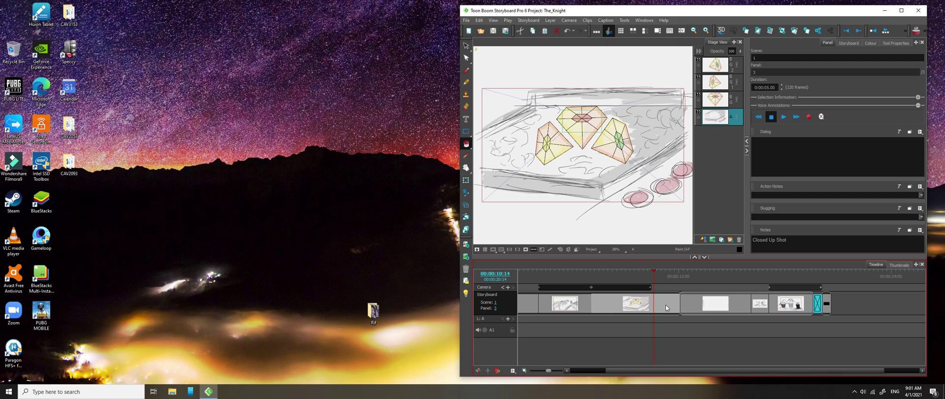
{"action": "left_click", "coordinate": [818, 307]}
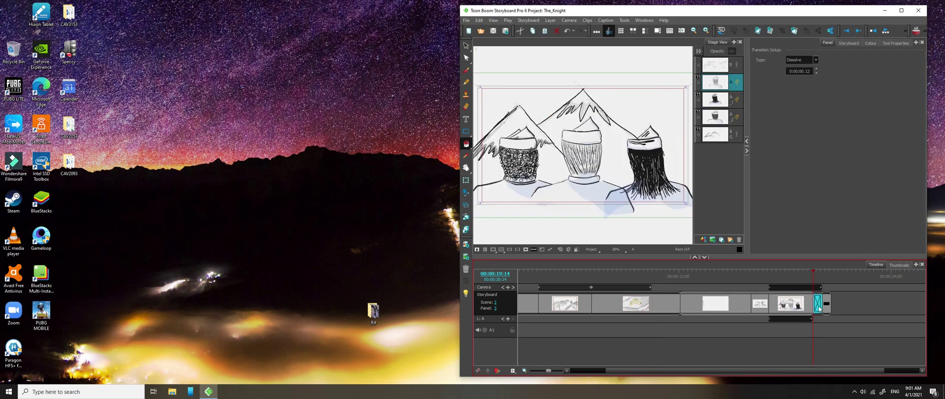
{"action": "key", "text": "Delete"}
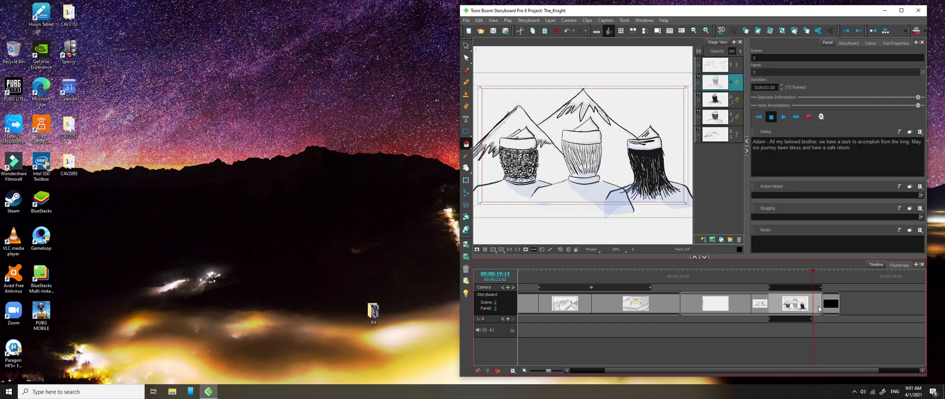
- Undo the last two transition deletions, then remove the Clock Wipe between scenes 1 and 2 using Delete Transition
{"action": "key", "text": "ctrl+z"}
{"action": "key", "text": "ctrl+z"}
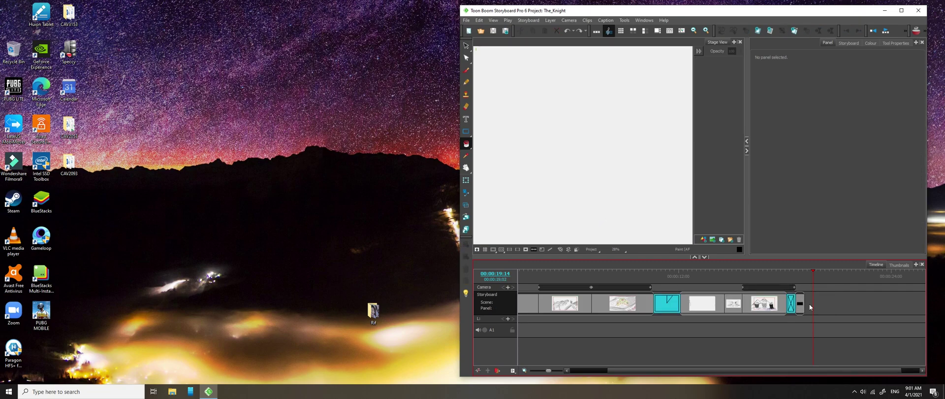
{"action": "right_click", "coordinate": [664, 309]}
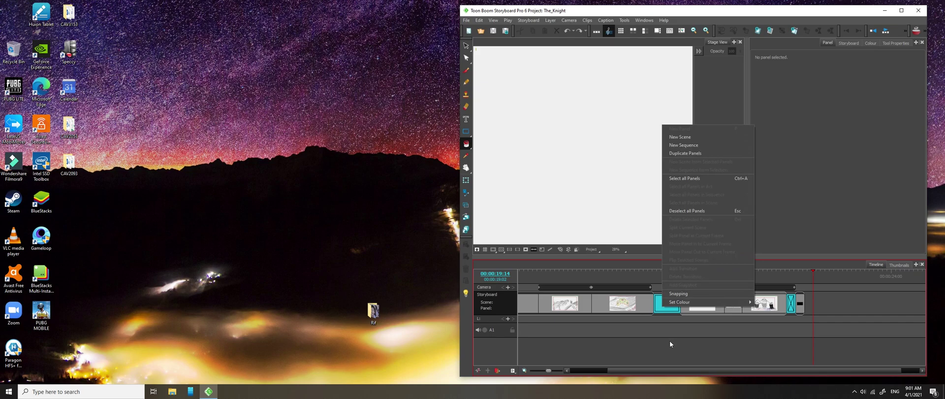
{"action": "left_click", "coordinate": [669, 341]}
{"action": "left_click", "coordinate": [667, 306]}
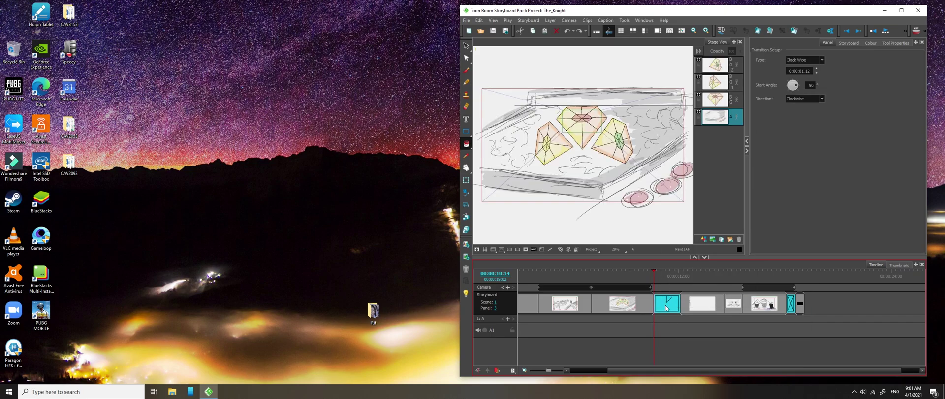
{"action": "right_click", "coordinate": [666, 308]}
{"action": "mouse_move", "coordinate": [667, 306]}
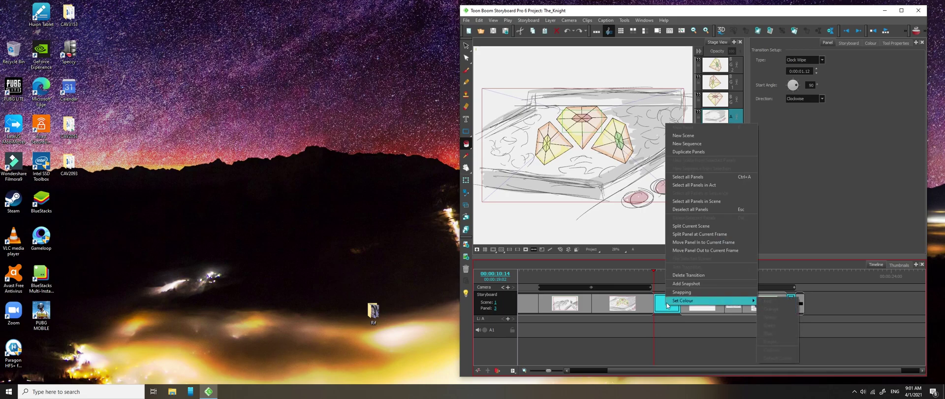
{"action": "left_click", "coordinate": [725, 274]}
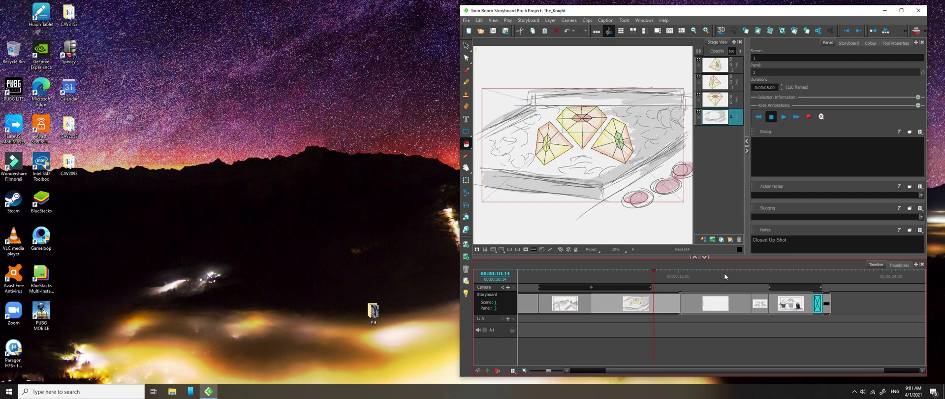
- Delete the Dissolve transition between scenes 2 and 3 and dismiss the pop-up browser notifications
{"action": "right_click", "coordinate": [819, 308]}
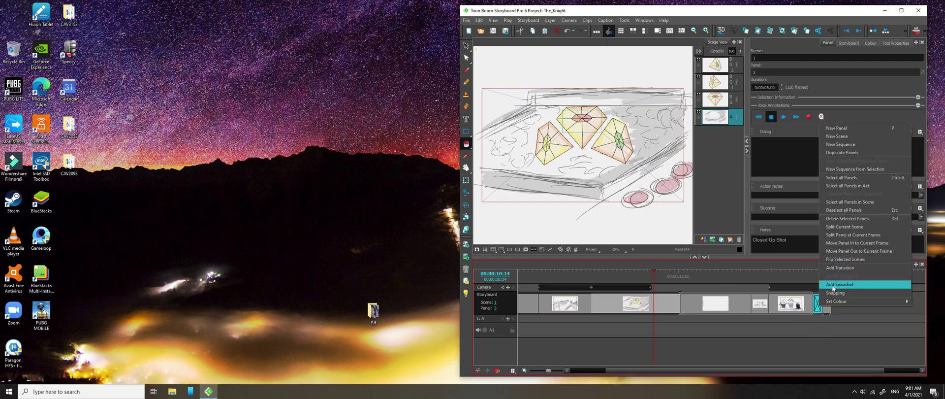
{"action": "left_click", "coordinate": [817, 308]}
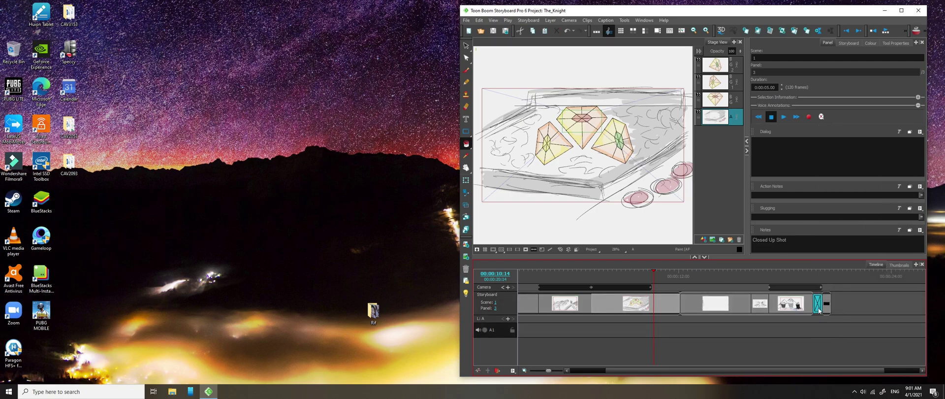
{"action": "right_click", "coordinate": [818, 310]}
{"action": "left_click", "coordinate": [839, 270]}
{"action": "right_click", "coordinate": [817, 309]}
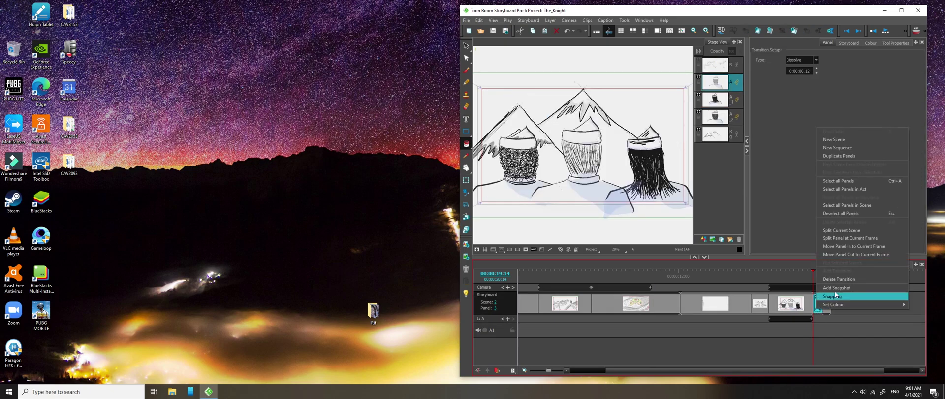
{"action": "left_click", "coordinate": [840, 278]}
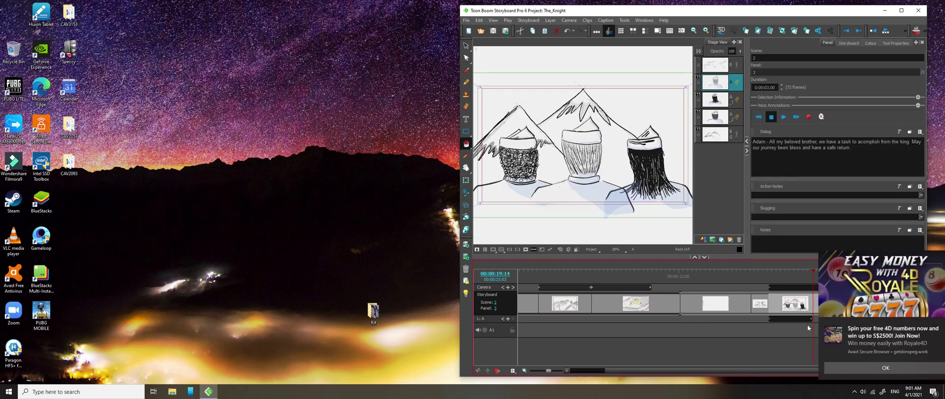
{"action": "left_click", "coordinate": [934, 325]}
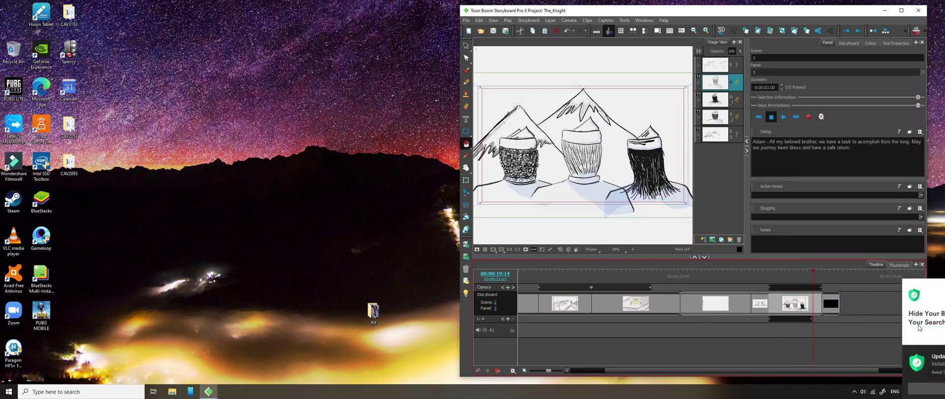
{"action": "left_click", "coordinate": [932, 333]}
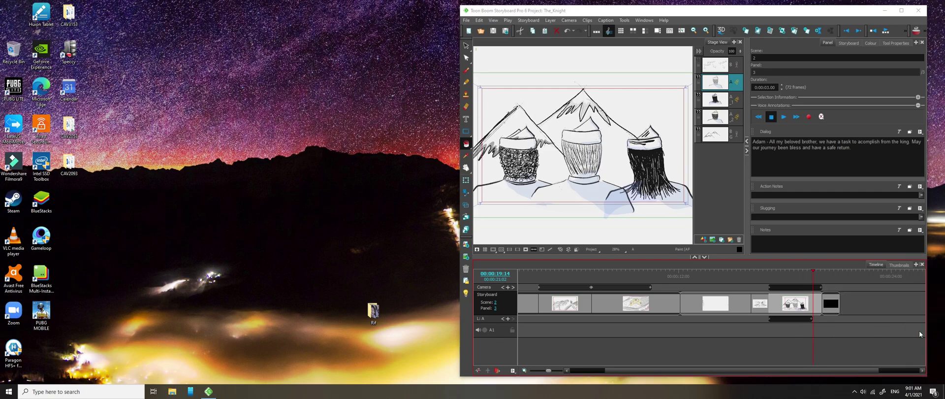